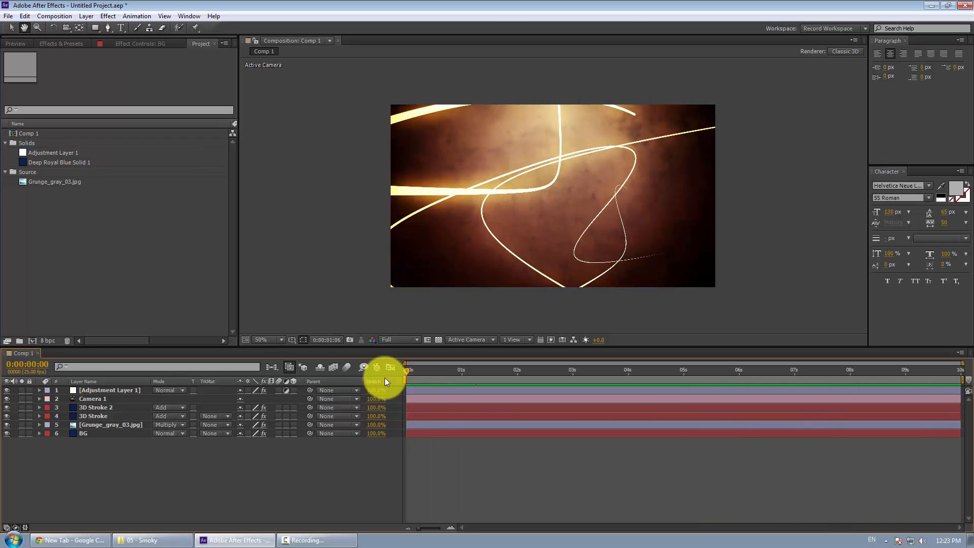
Create a 1280 x 720 px, 25 fps, 10-second composition and add Deep Royal Blue Solid 1 to it as a layer
key(space)
right_click(79, 234)
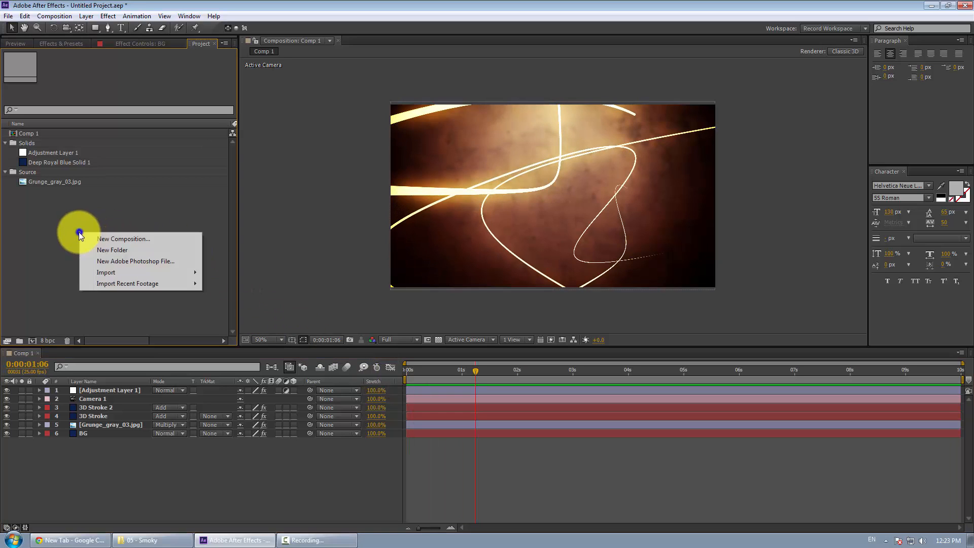
click(105, 239)
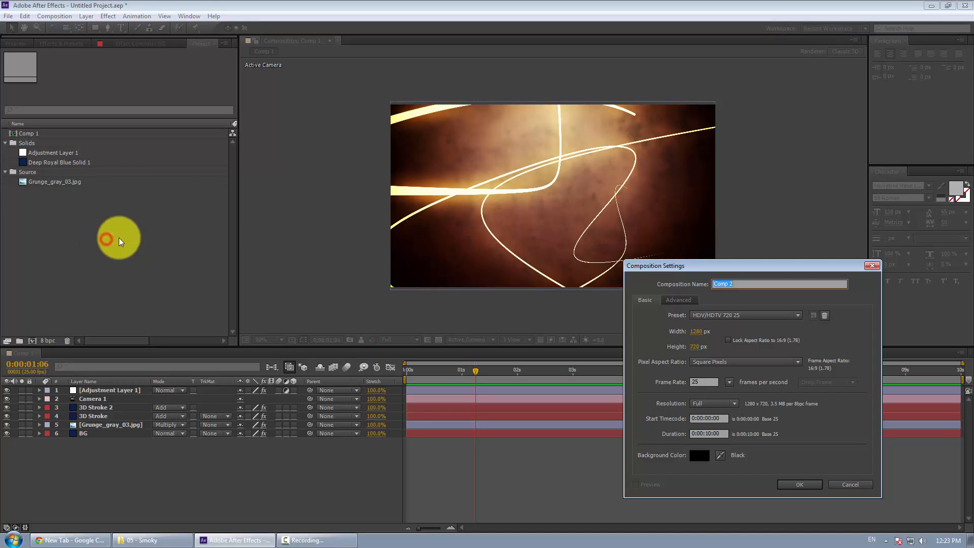
click(800, 482)
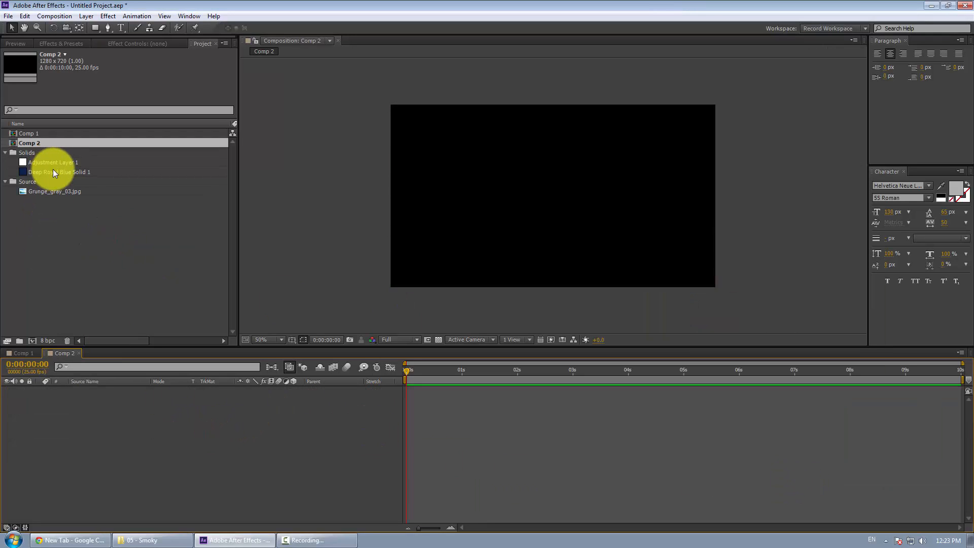
drag(53, 169, 61, 223)
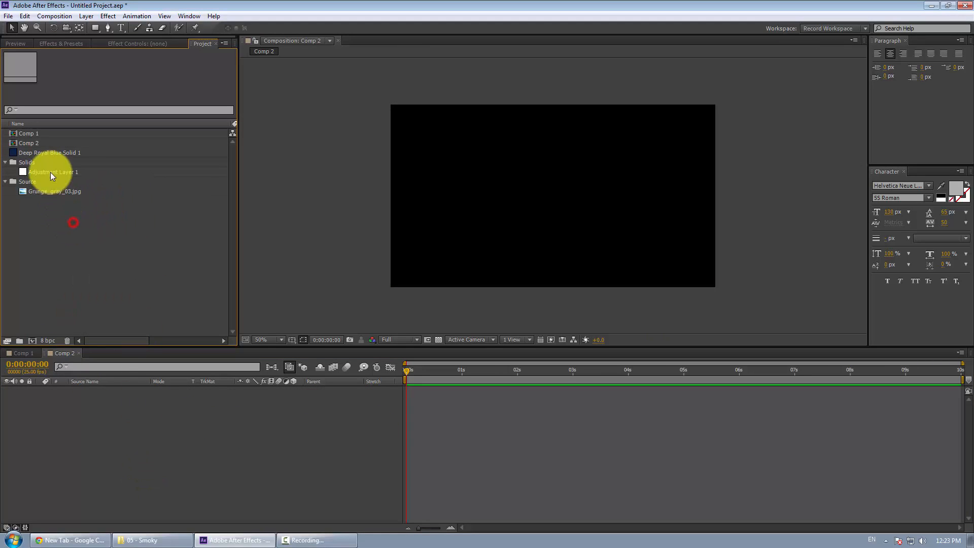
drag(52, 152, 180, 445)
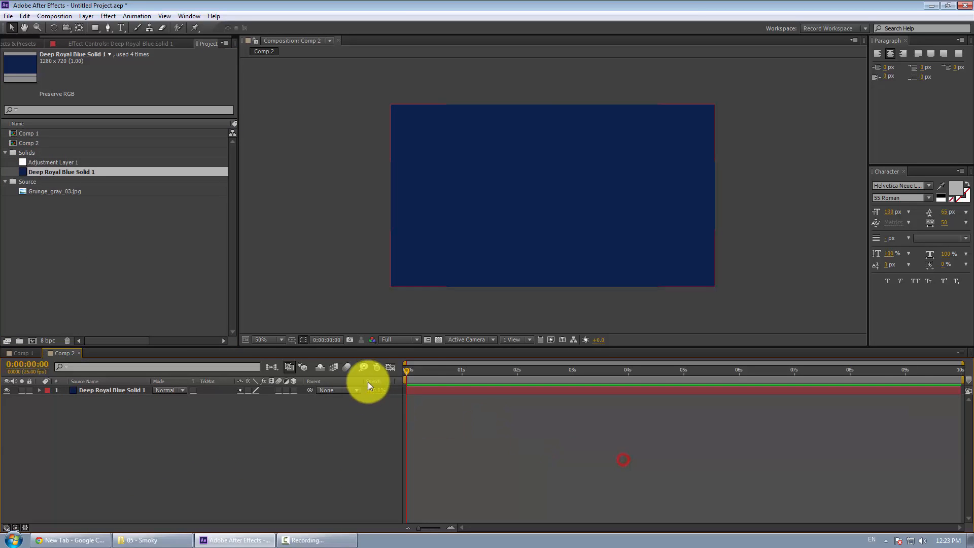
Draw an open, four-point curved mask path on the solid with the Pen tool, looping from below the frame past both side edges
click(436, 387)
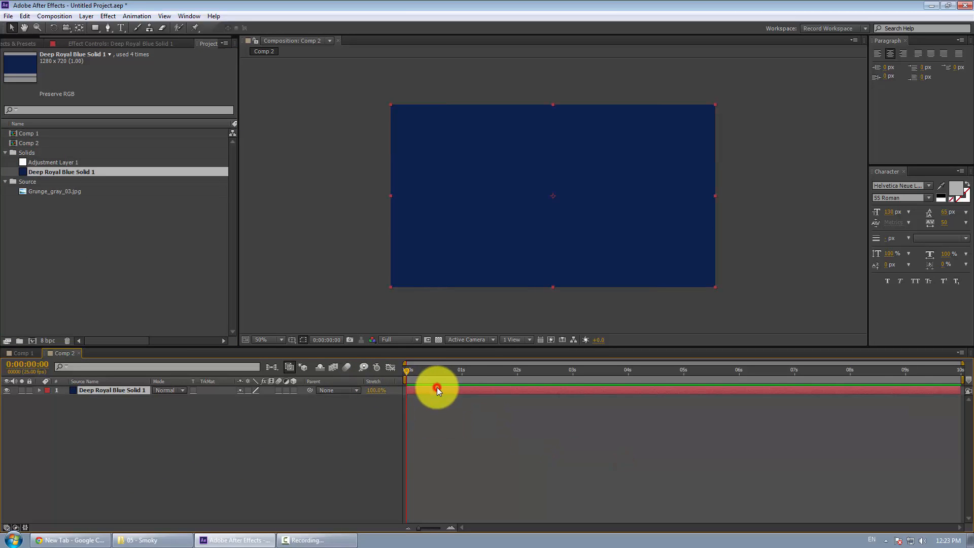
click(109, 29)
click(690, 313)
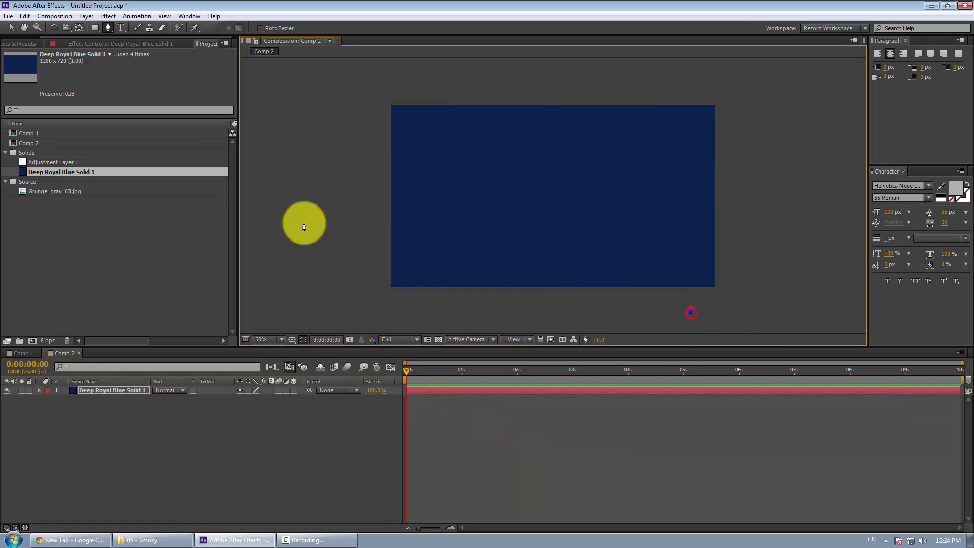
drag(374, 151, 550, 59)
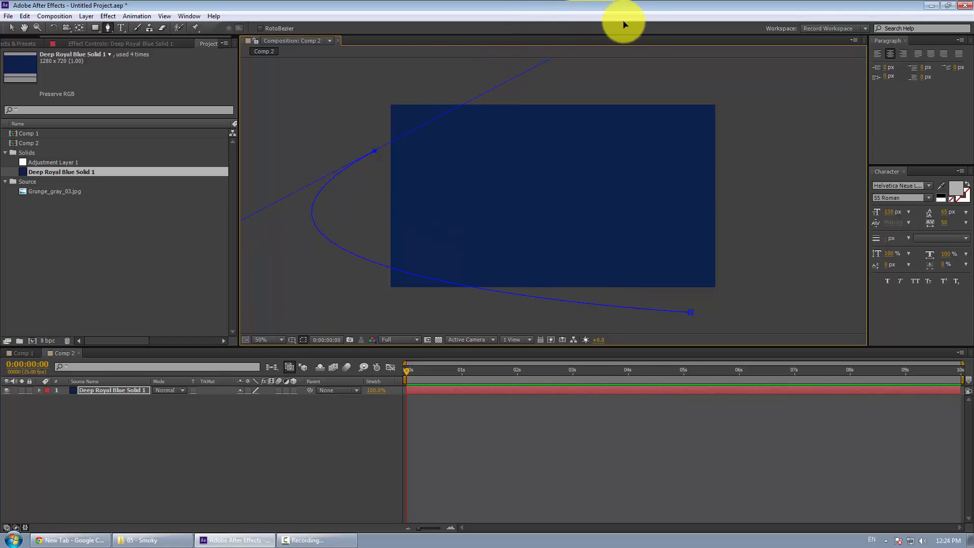
click(692, 167)
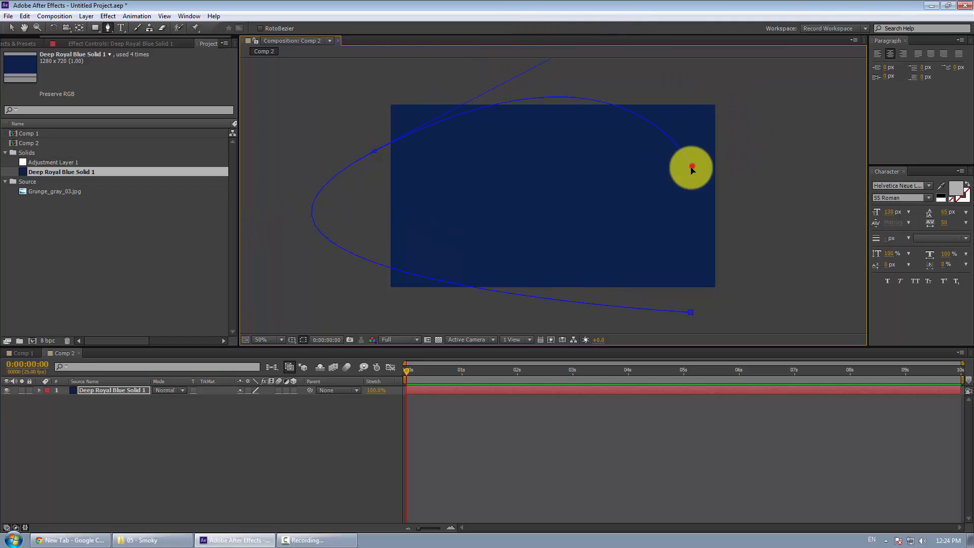
drag(691, 167, 436, 224)
drag(748, 245, 902, 246)
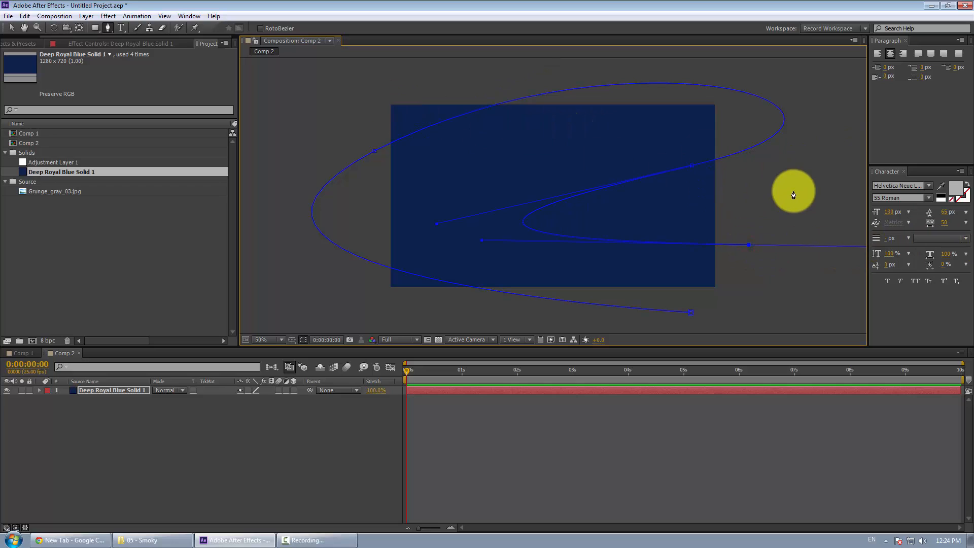
click(11, 27)
click(730, 437)
Apply the Trapcode 3D Stroke effect to the solid layer that carries the mask path
right_click(466, 389)
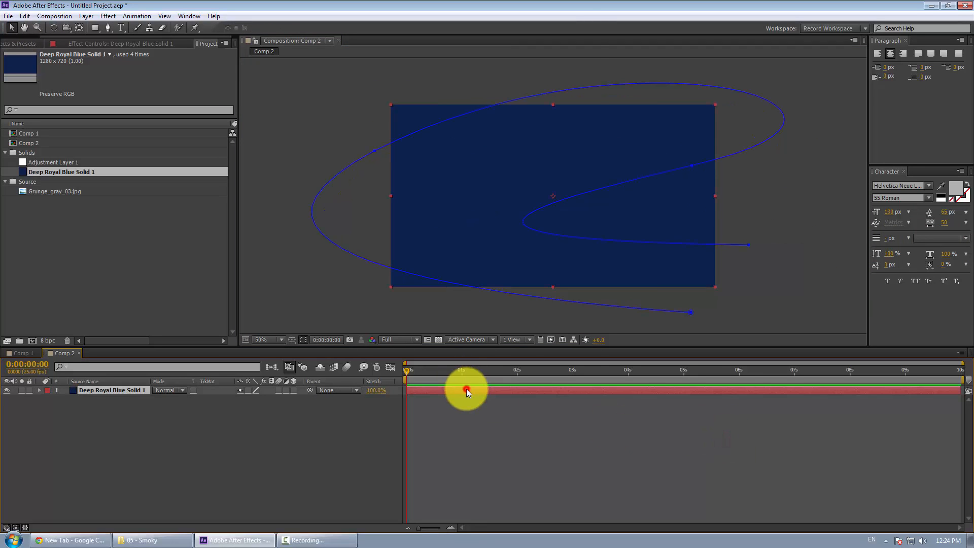
click(531, 421)
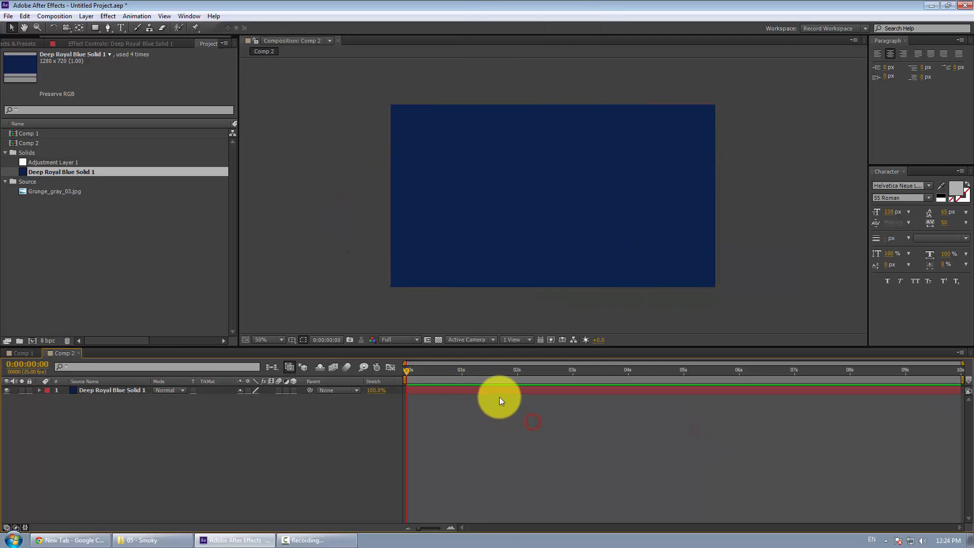
right_click(500, 390)
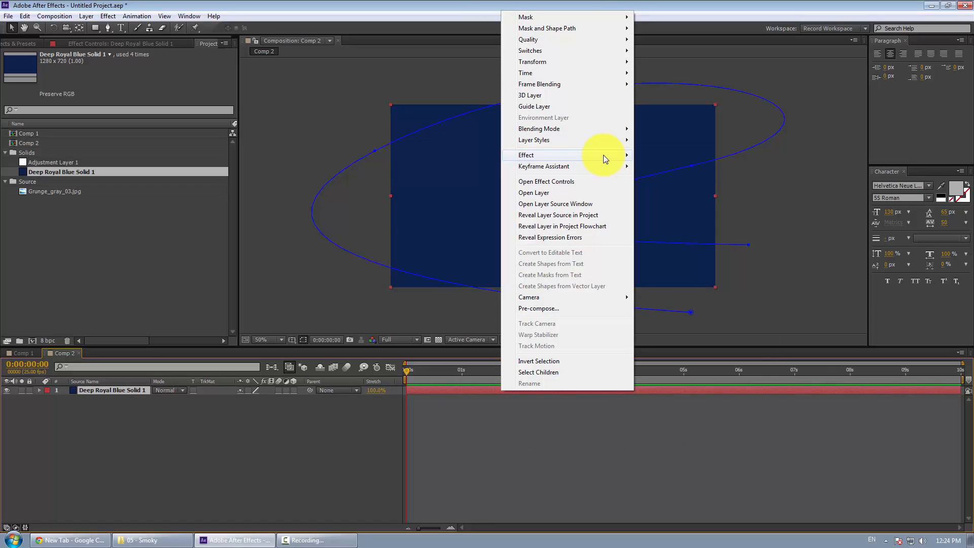
mouse_move(603, 154)
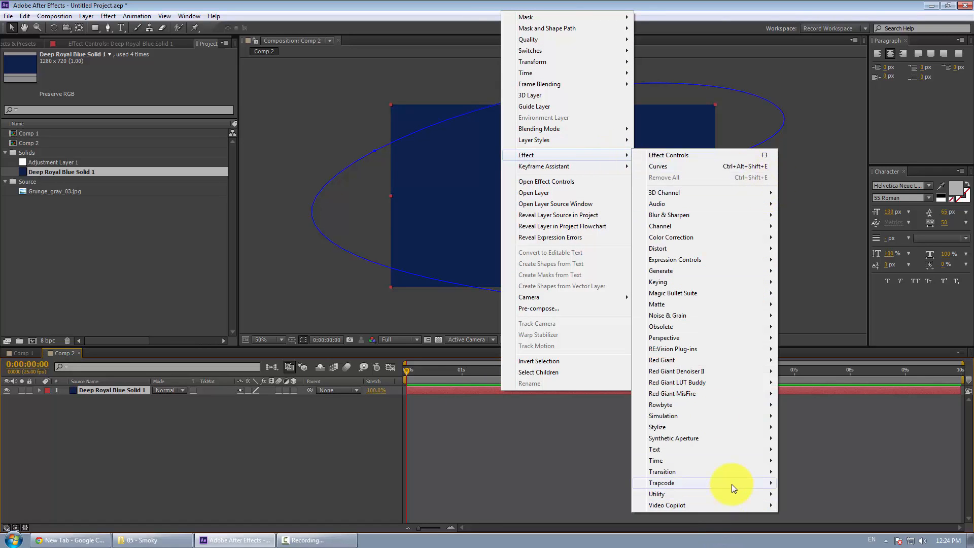
mouse_move(732, 486)
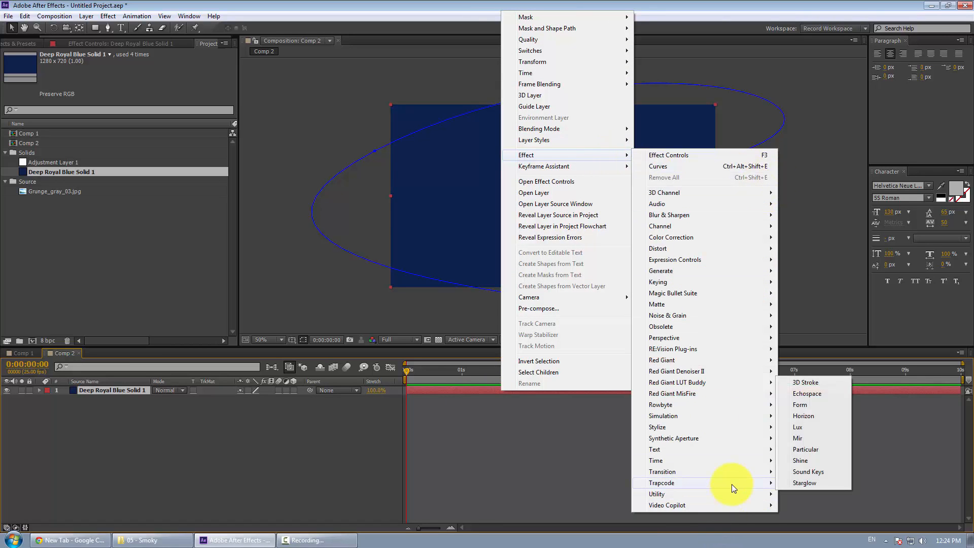
click(816, 381)
click(549, 421)
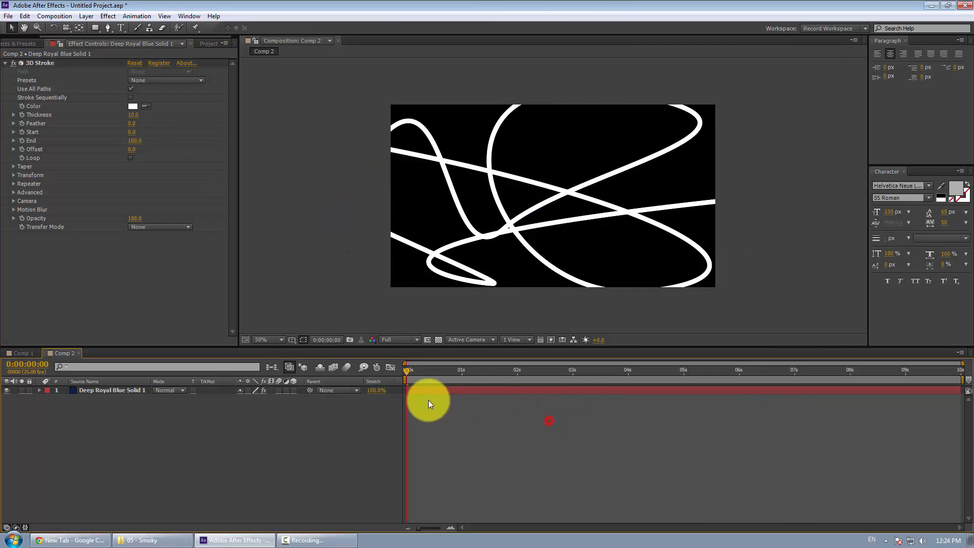
Add a two-node camera with the 24mm preset to the composition
click(446, 389)
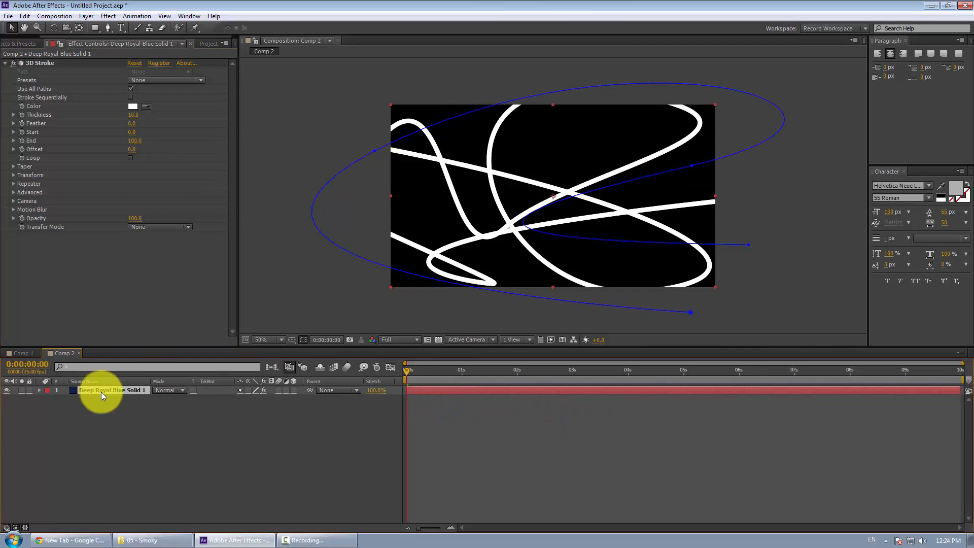
click(108, 410)
right_click(131, 422)
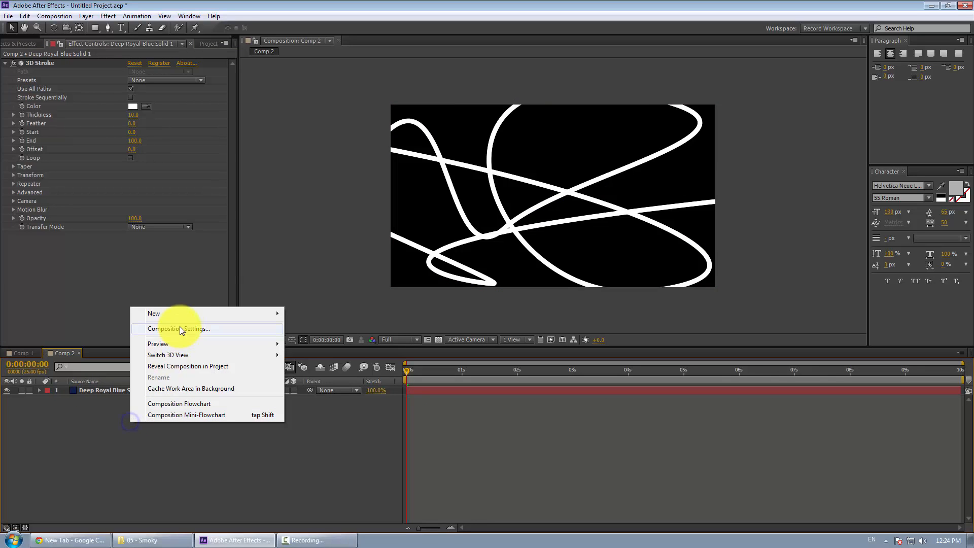
click(193, 312)
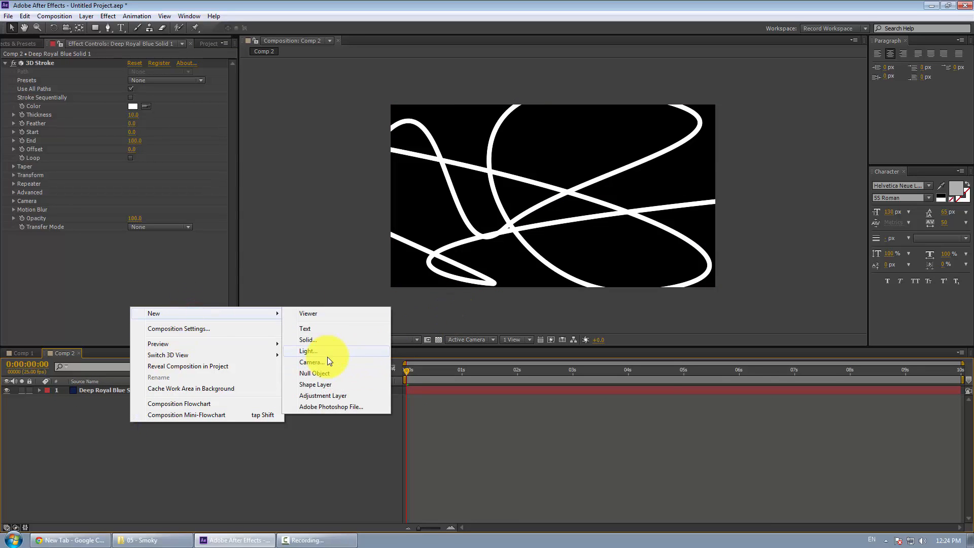
click(312, 362)
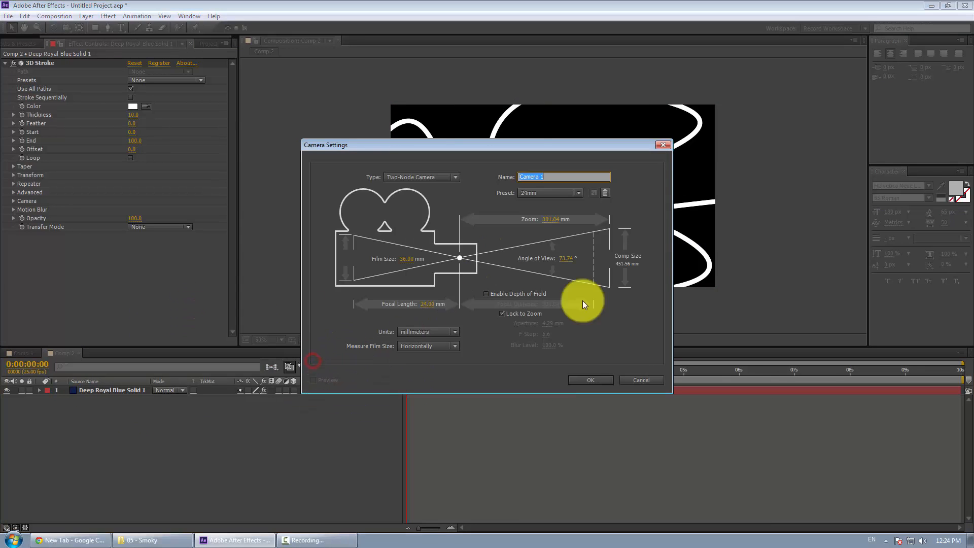
click(593, 380)
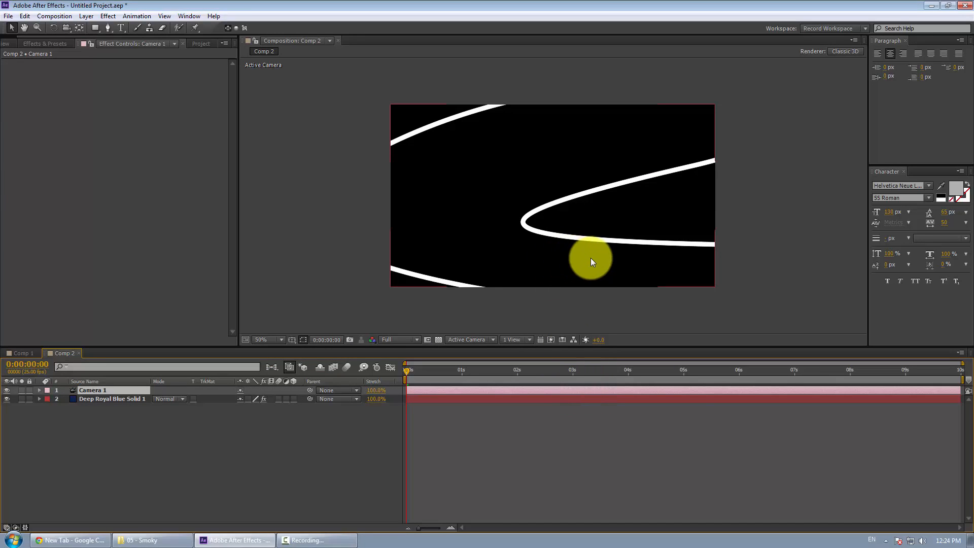
Try to orbit the camera around the stroke with the Camera tool
key(c)
click(667, 220)
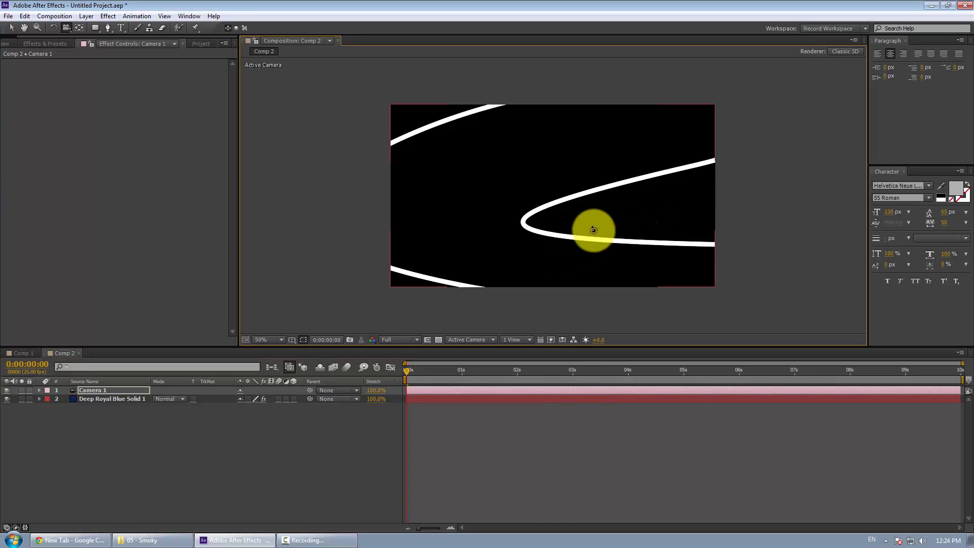
key(p)
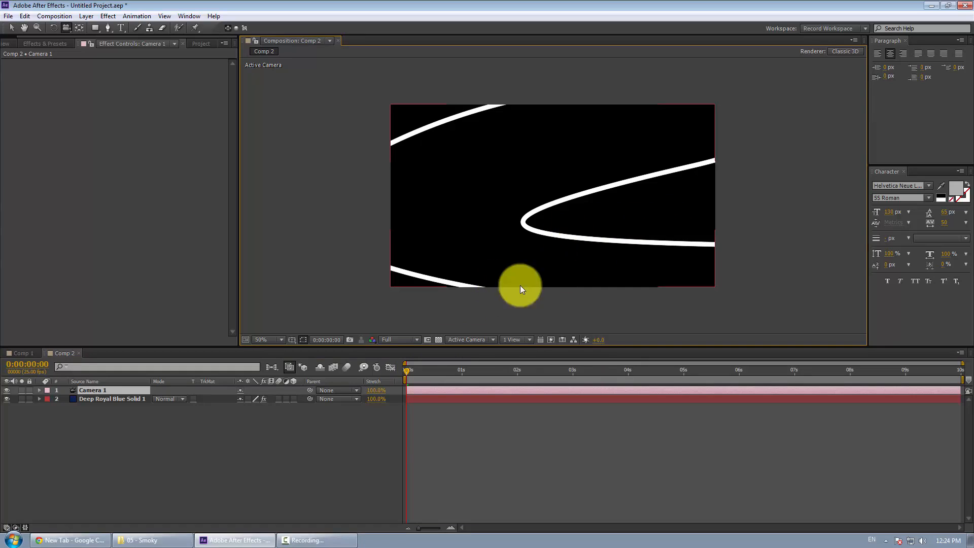
click(426, 397)
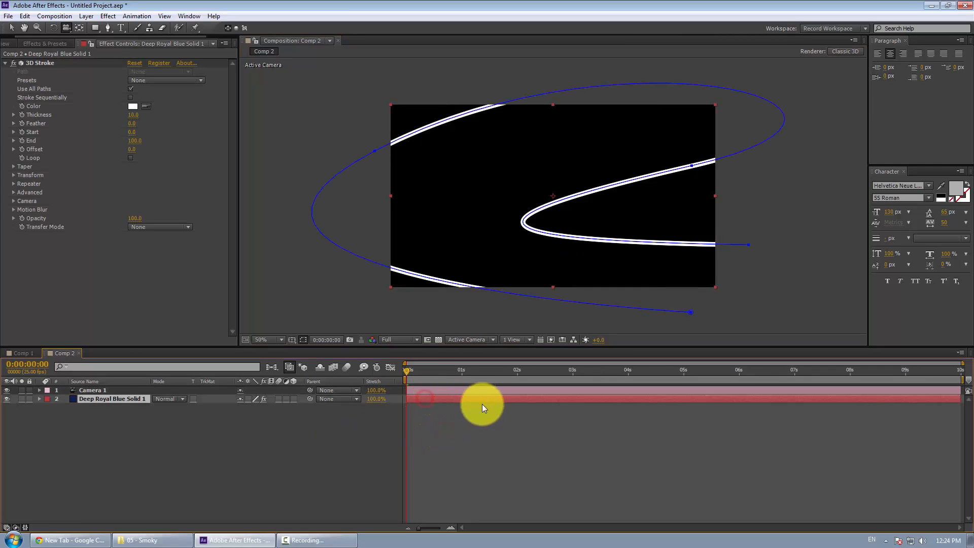
click(447, 393)
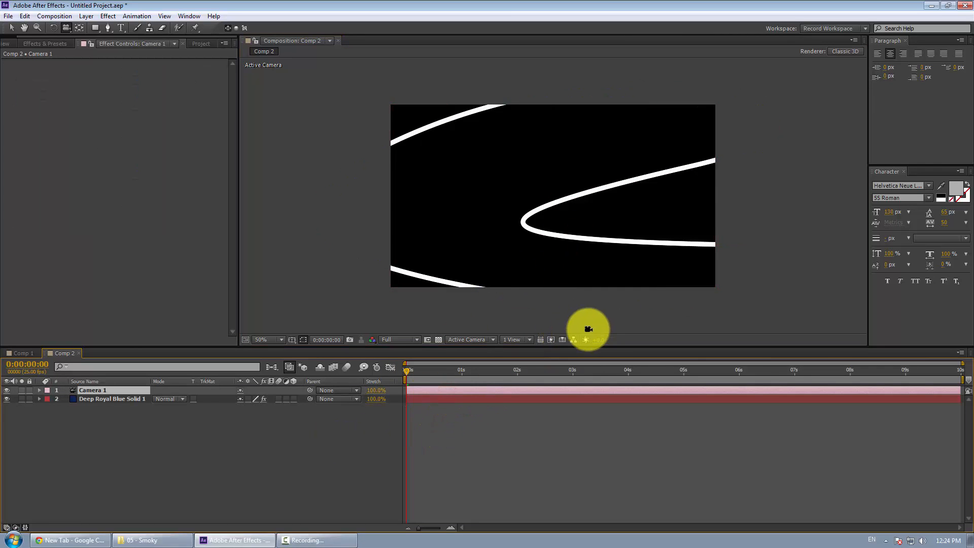
Enable Comp Camera in the camera settings of the solid's 3D Stroke effect
click(567, 398)
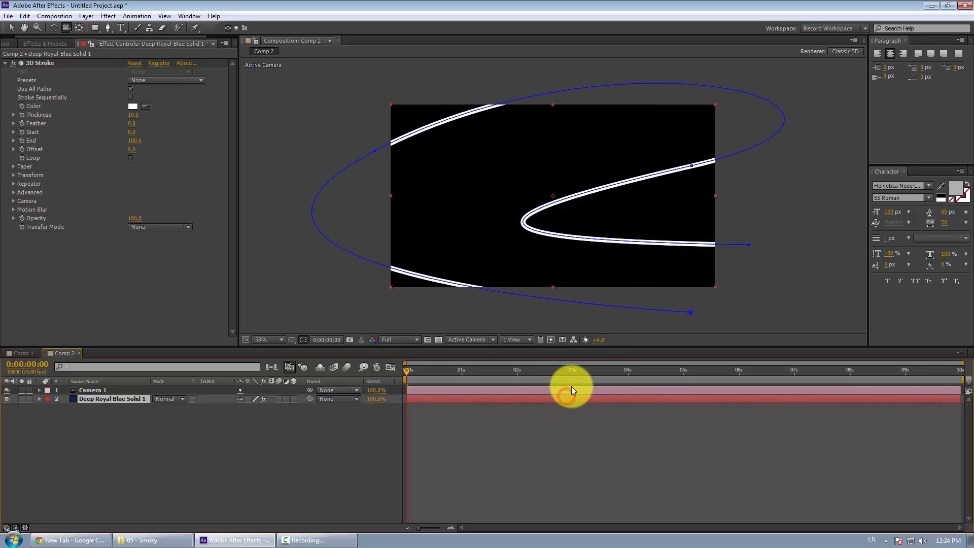
key(v)
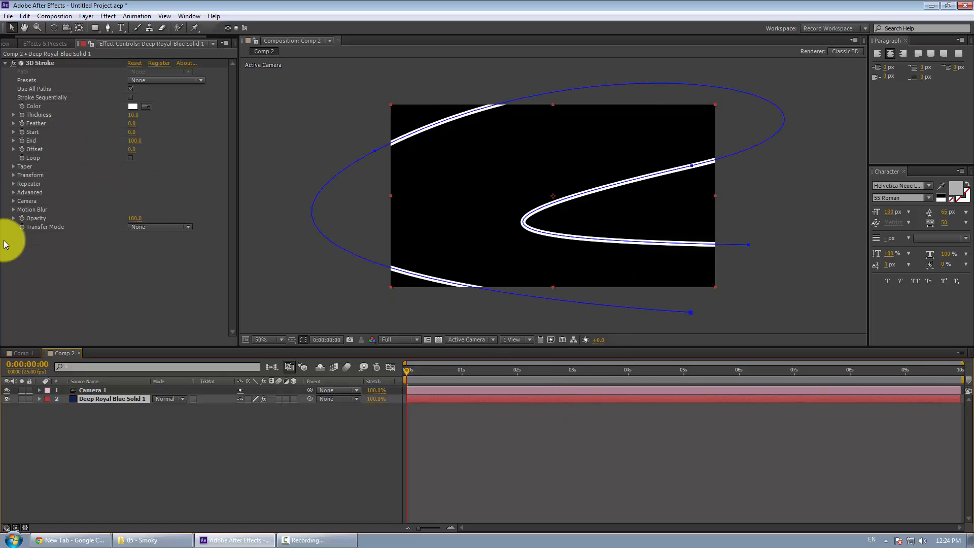
click(14, 201)
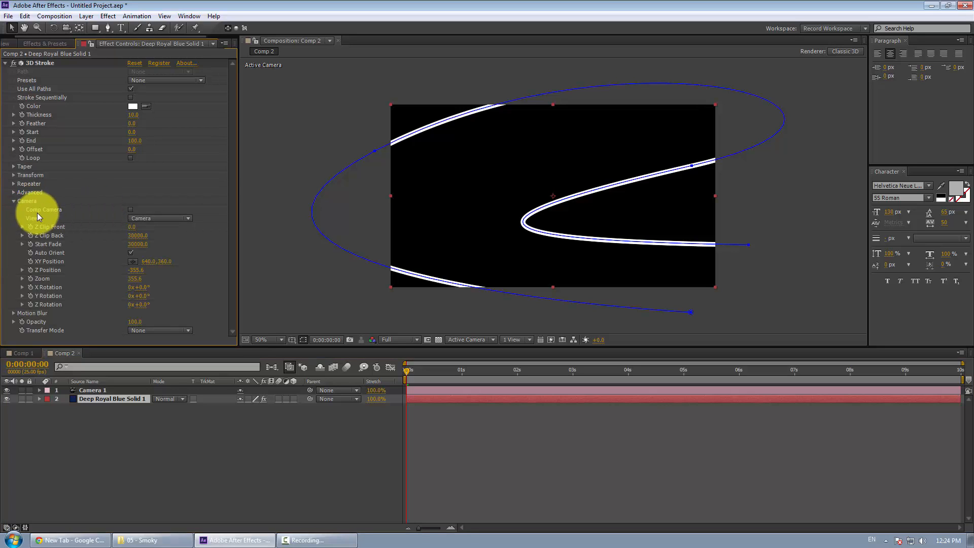
click(130, 209)
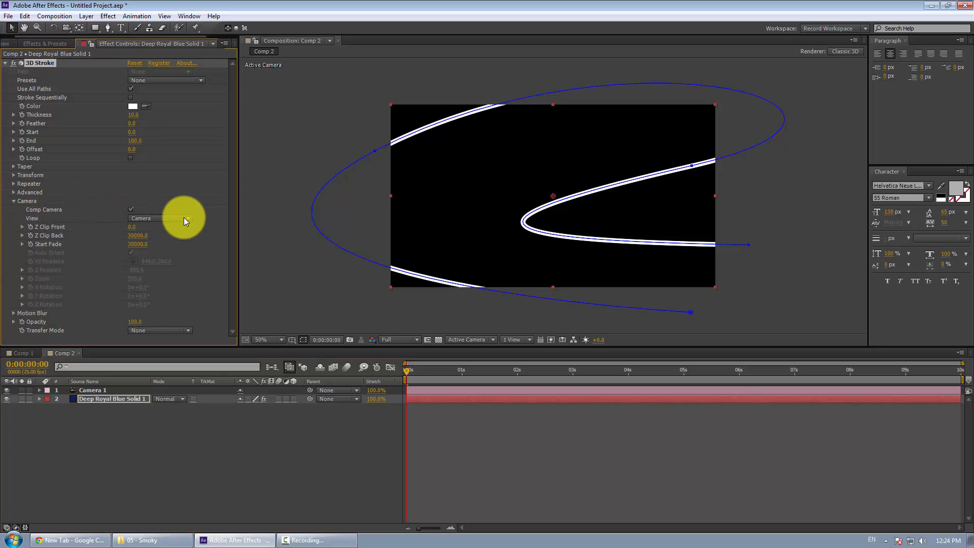
click(537, 463)
Test the stroke's response by orbiting Camera 1 around it, and restore the original camera view
click(499, 391)
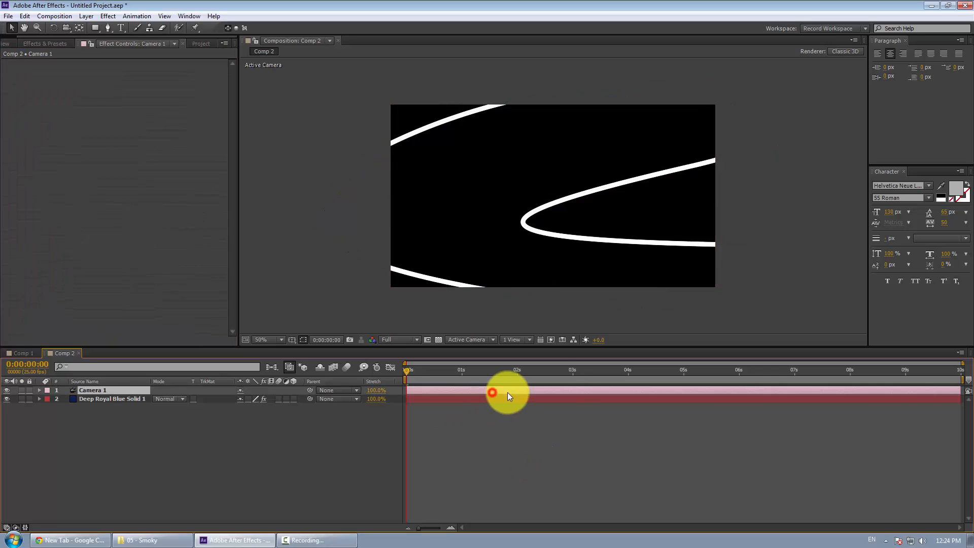
key(c)
drag(712, 222, 677, 215)
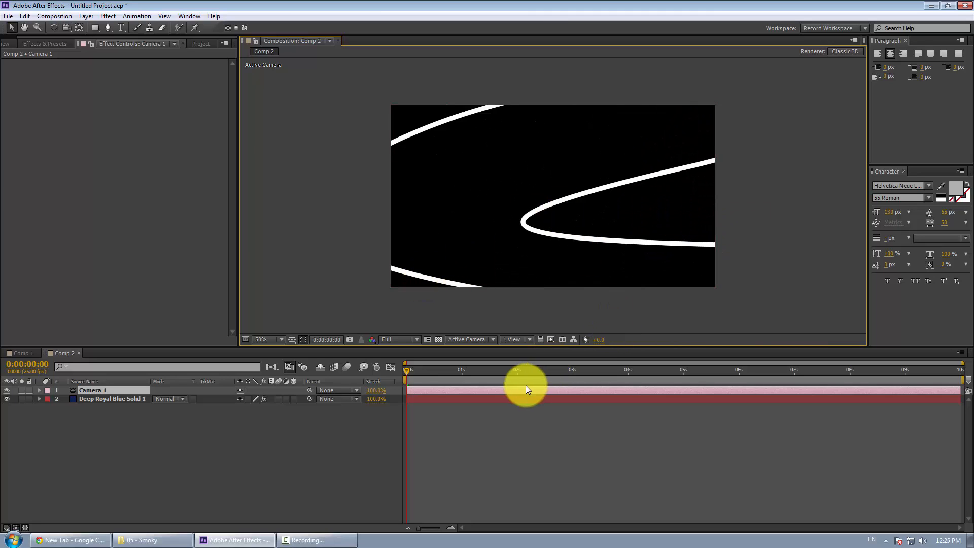
Set the 3D Stroke color on the solid layer to a pale golden yellow with a hue of 44°
click(449, 399)
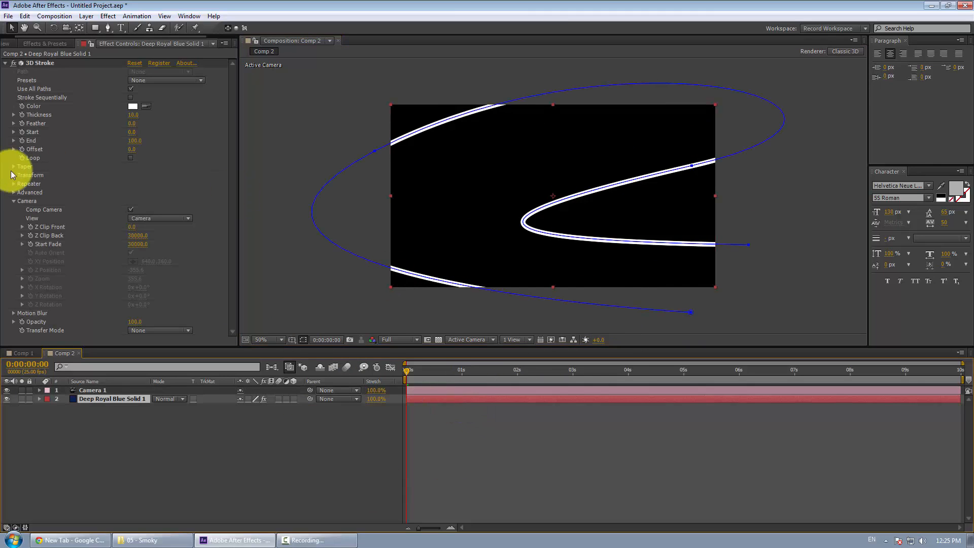
click(129, 107)
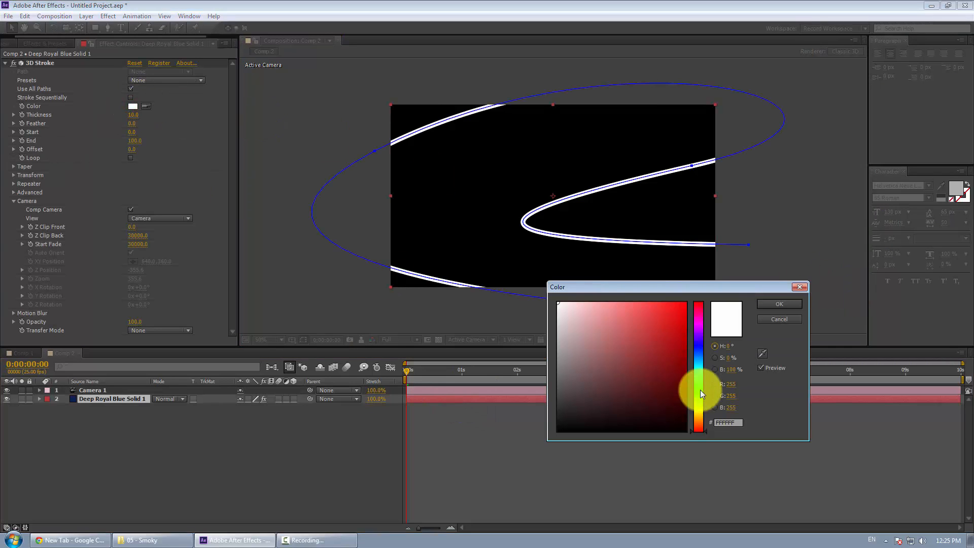
click(700, 416)
click(659, 328)
click(615, 303)
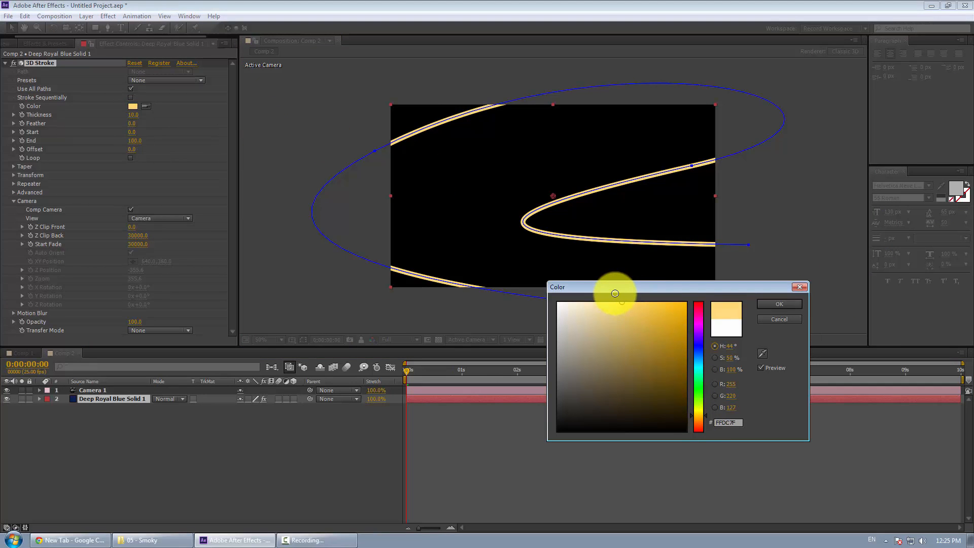
click(772, 304)
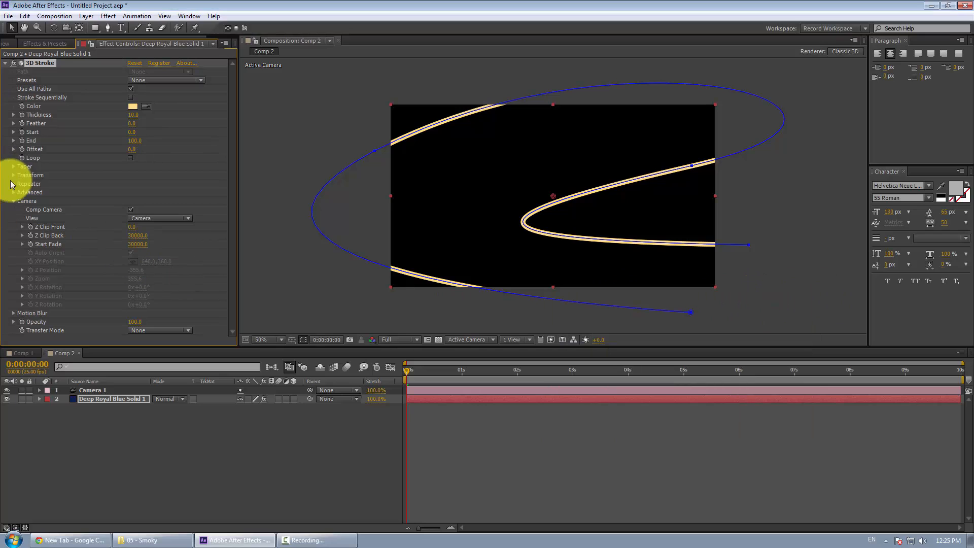
Enable the 3D Stroke Repeater with a Z Displace of 410, and orbit the camera to an angled view of the repeated strokes
click(14, 200)
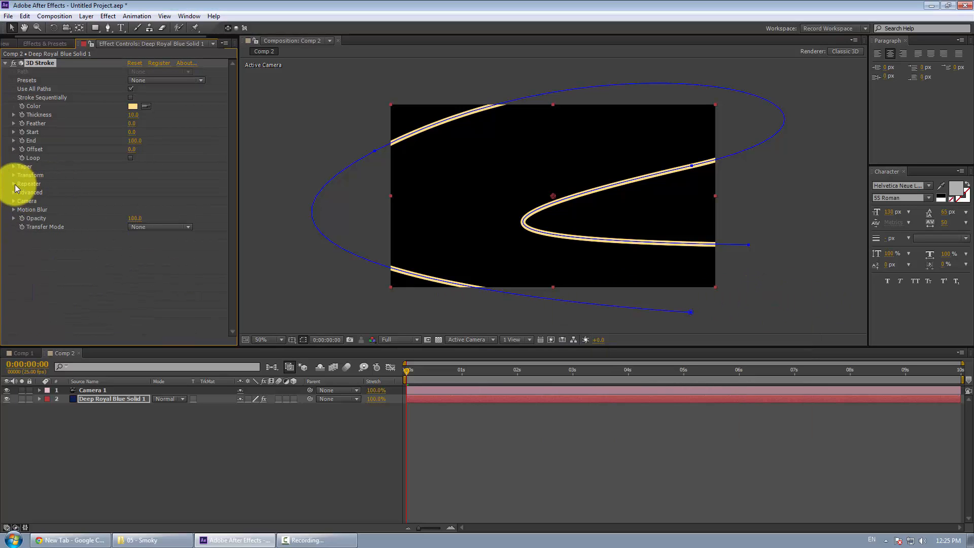
click(14, 183)
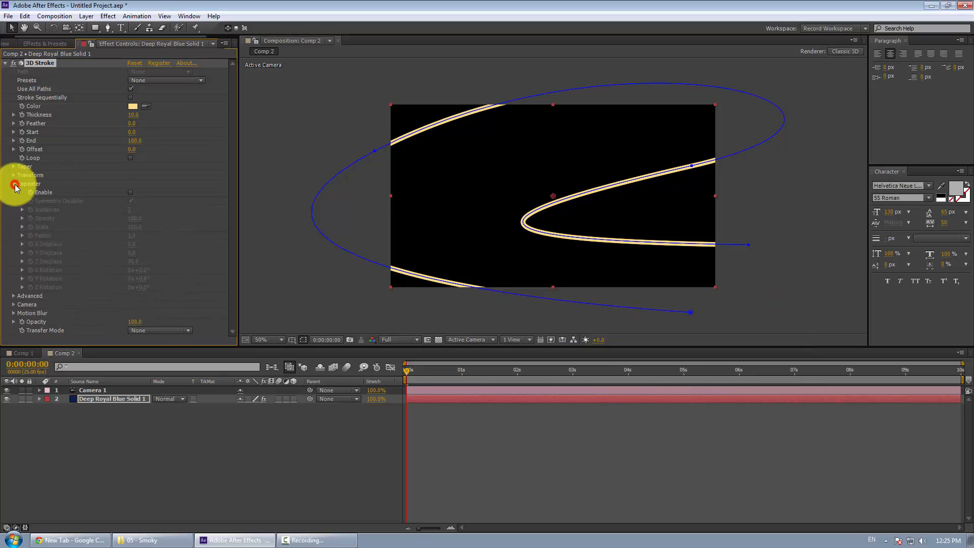
click(130, 191)
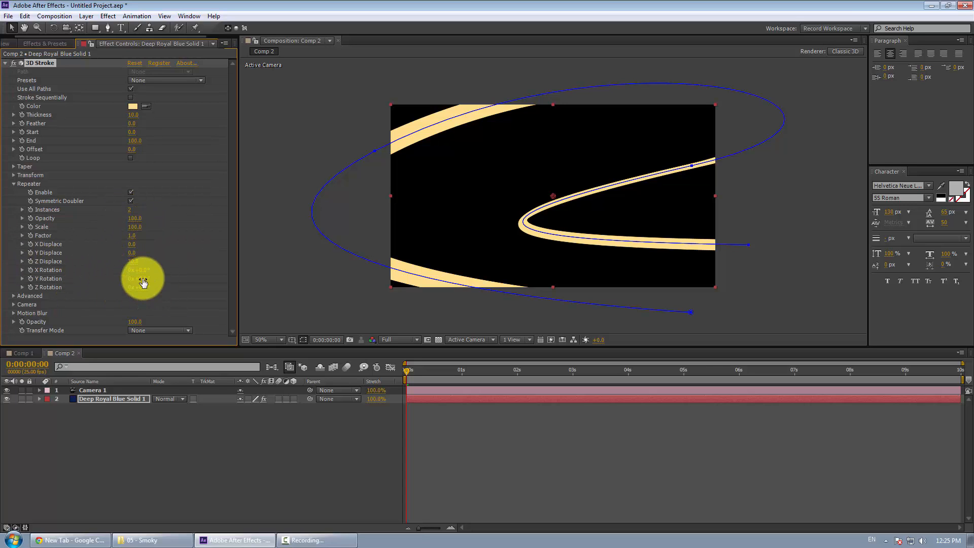
drag(133, 265, 152, 265)
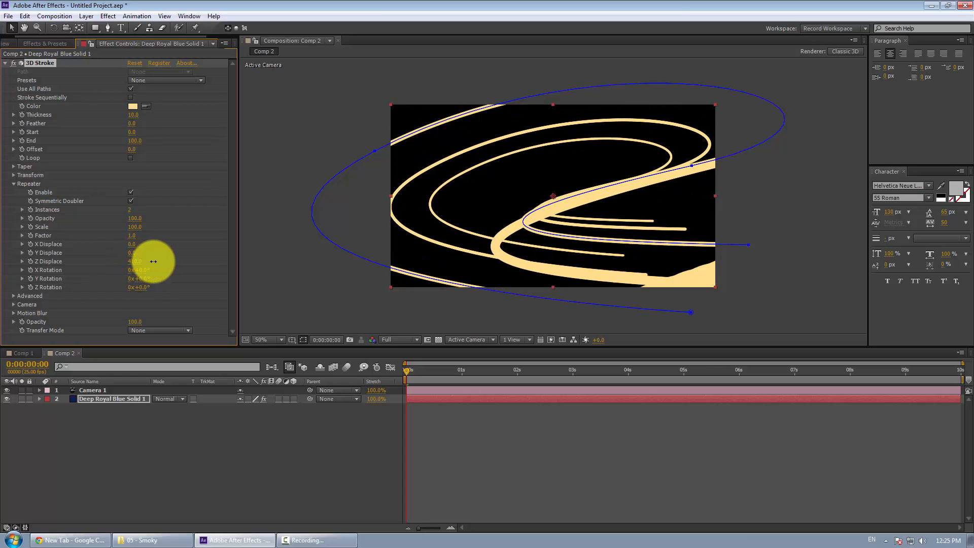
key(c)
mouse_move(651, 214)
mouse_down()
mouse_move(604, 221)
mouse_move(598, 206)
mouse_up()
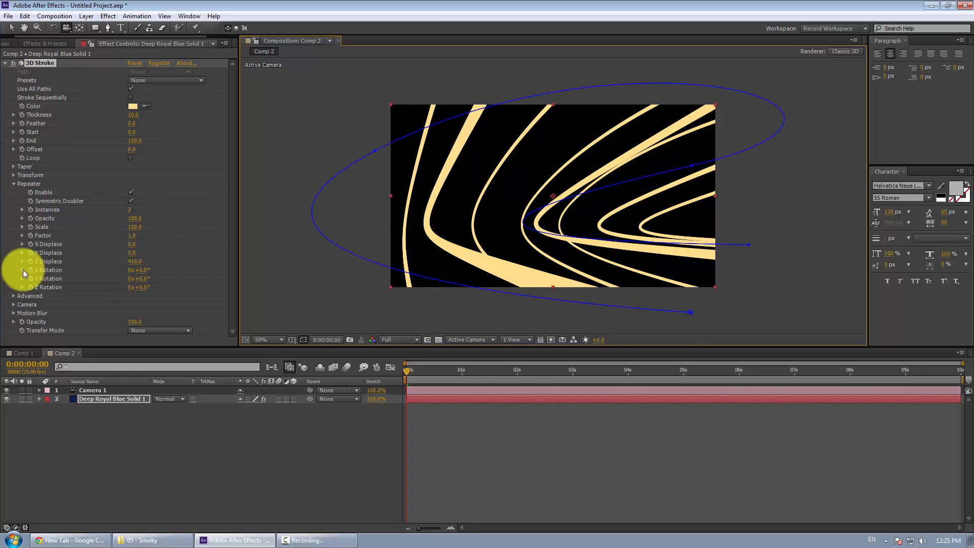
Set the Repeater's Scale to 145, Z Displace to 470, X Rotation to -19°, Y Rotation to -10° and Z Rotation to 66°
drag(142, 287, 175, 289)
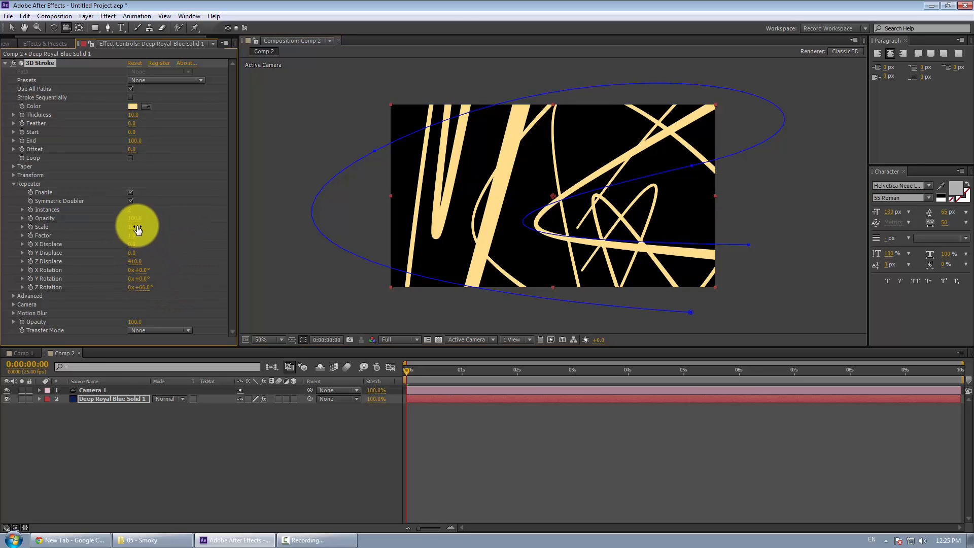
drag(137, 228, 160, 226)
mouse_move(135, 263)
mouse_down()
mouse_move(150, 278)
mouse_move(136, 271)
mouse_move(139, 280)
mouse_up()
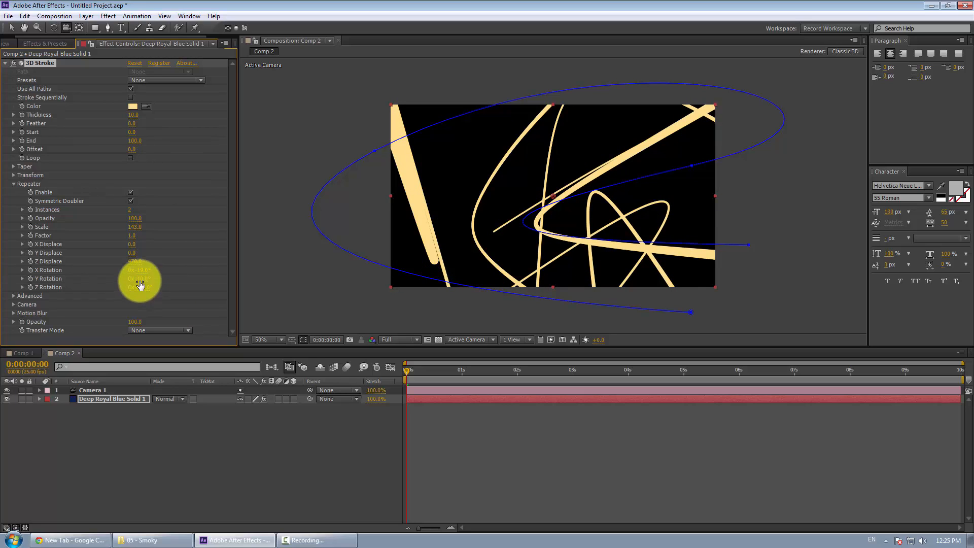
Add keyframes for Camera 1's Point of Interest and Position at 0:00:00:00
click(431, 391)
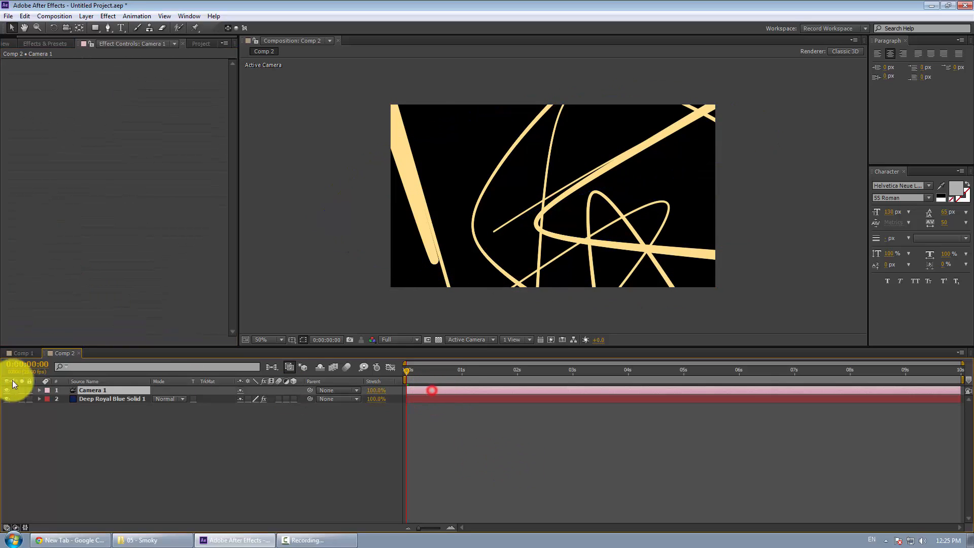
click(40, 390)
click(48, 399)
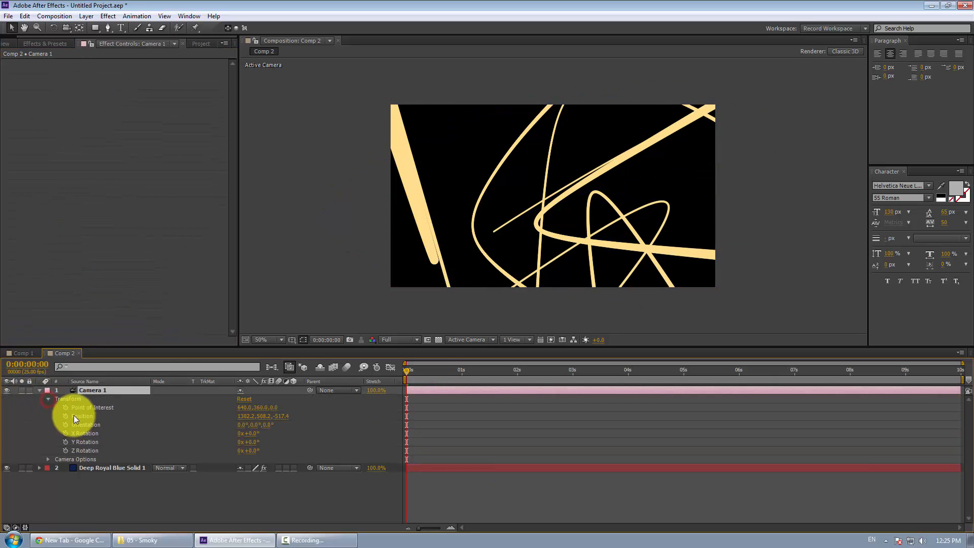
click(65, 407)
click(65, 416)
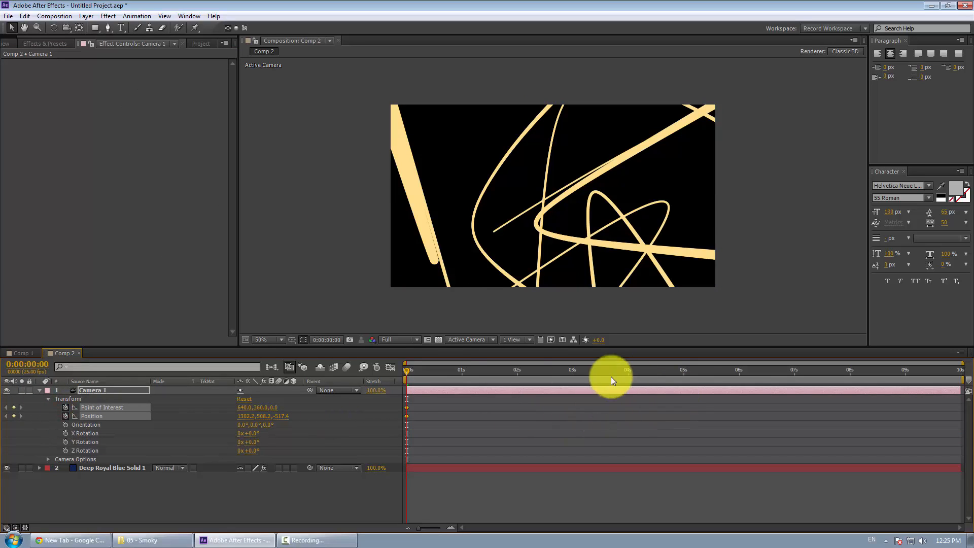
Keyframe Camera 1's end pose at 0:00:09:24 by orbiting it around the strokes and shifting the view vertically
drag(409, 370, 959, 370)
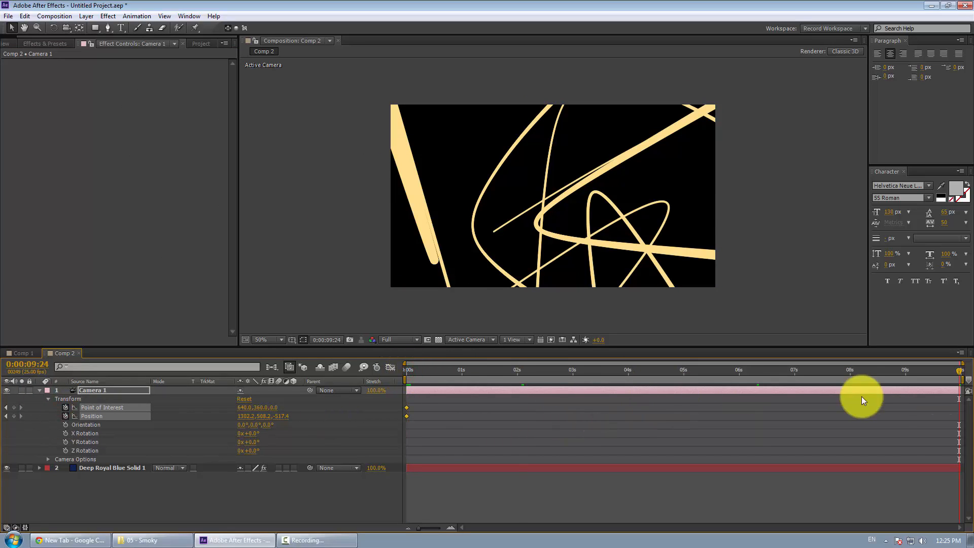
drag(395, 379, 765, 371)
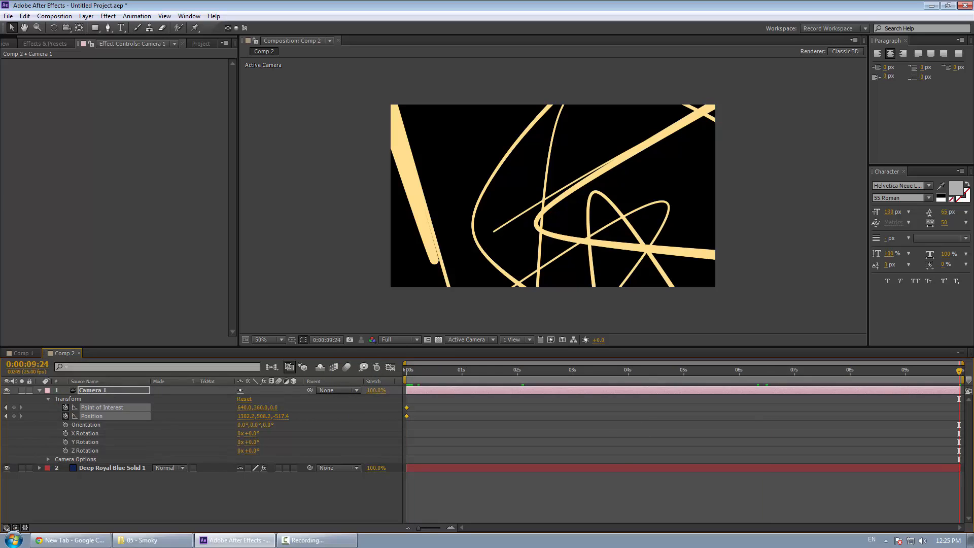
key(c)
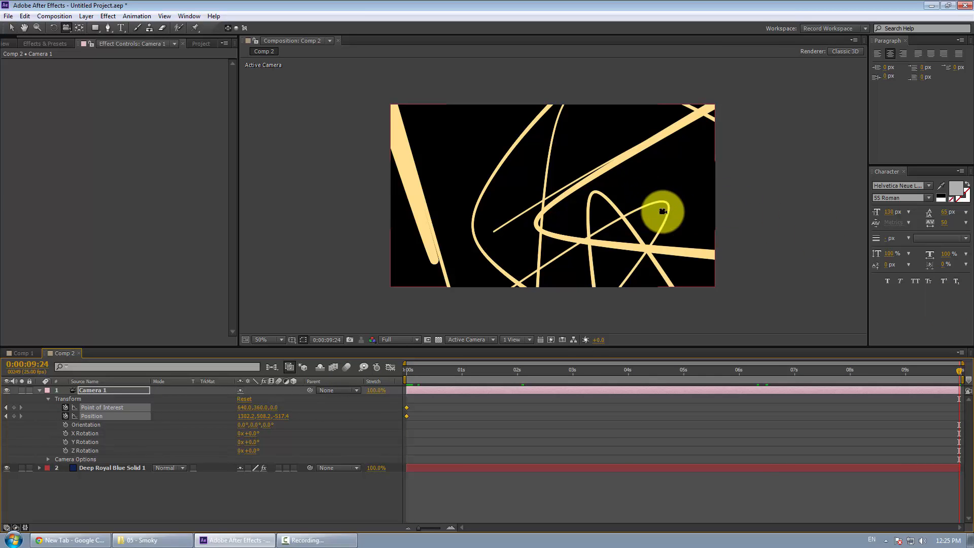
drag(660, 217, 549, 212)
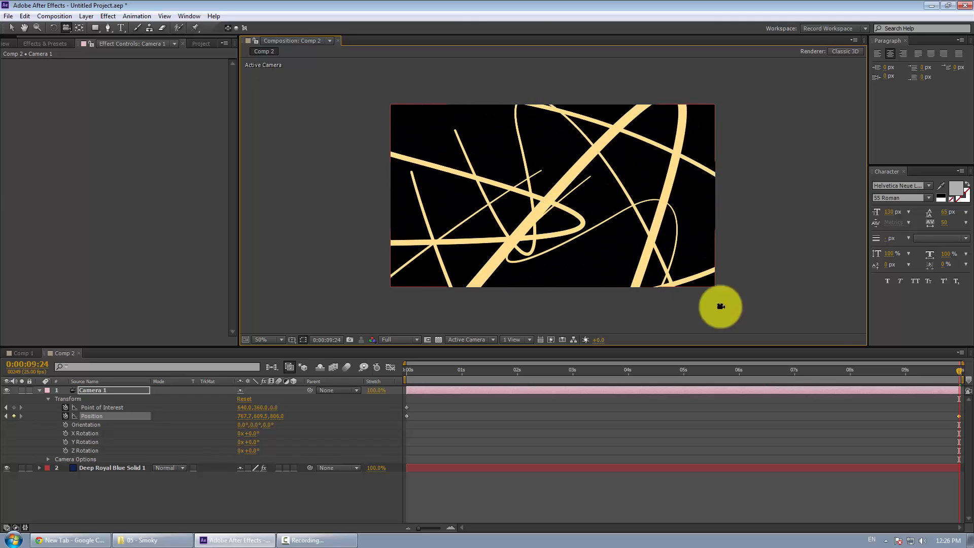
key(c)
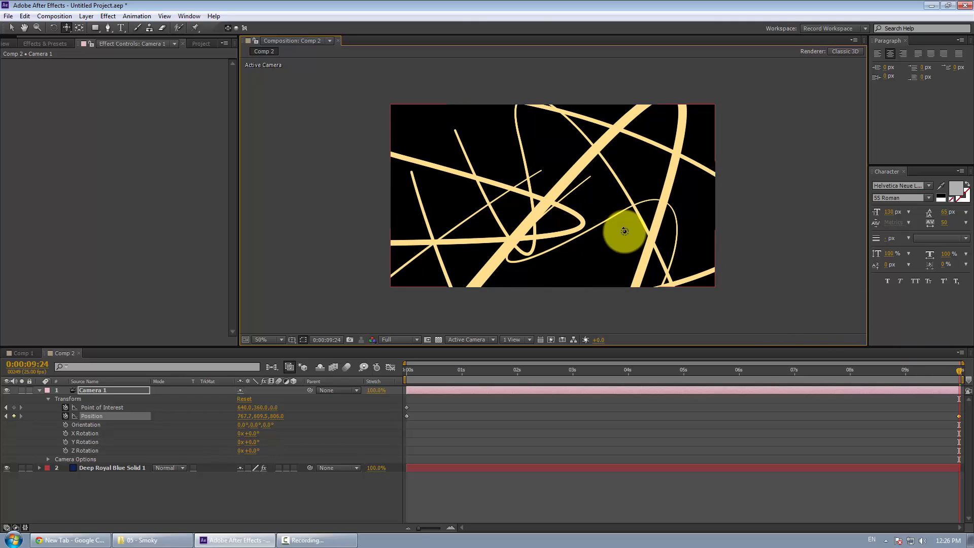
drag(622, 233, 615, 190)
key(c)
key(v)
Scrub back through the camera animation to the first frame and collapse Camera 1's properties
drag(957, 376, 387, 339)
drag(449, 349, 379, 365)
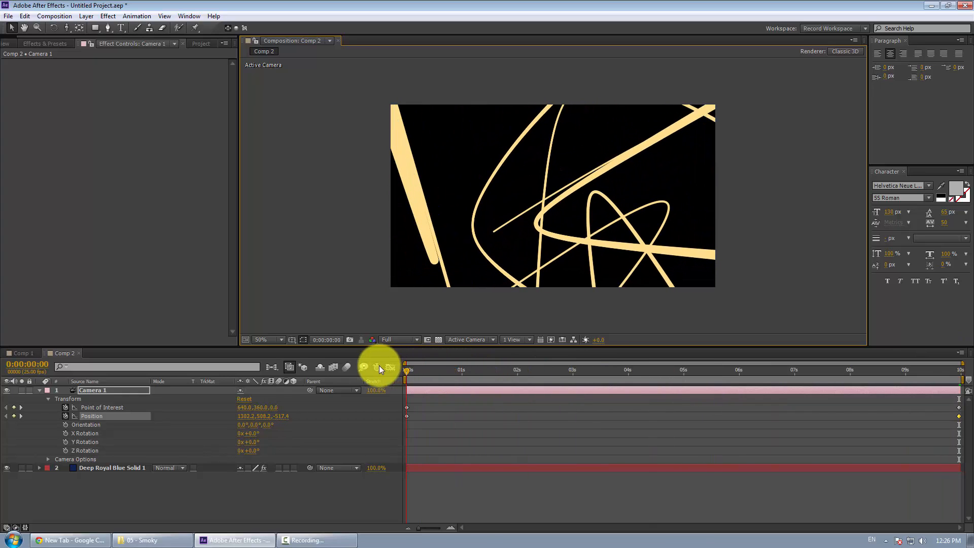
click(37, 388)
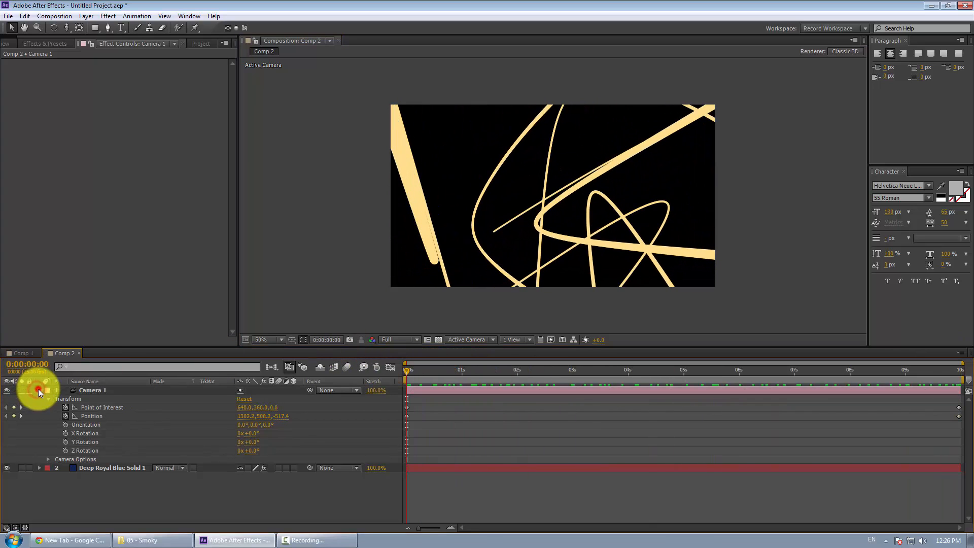
click(38, 389)
click(441, 386)
click(446, 413)
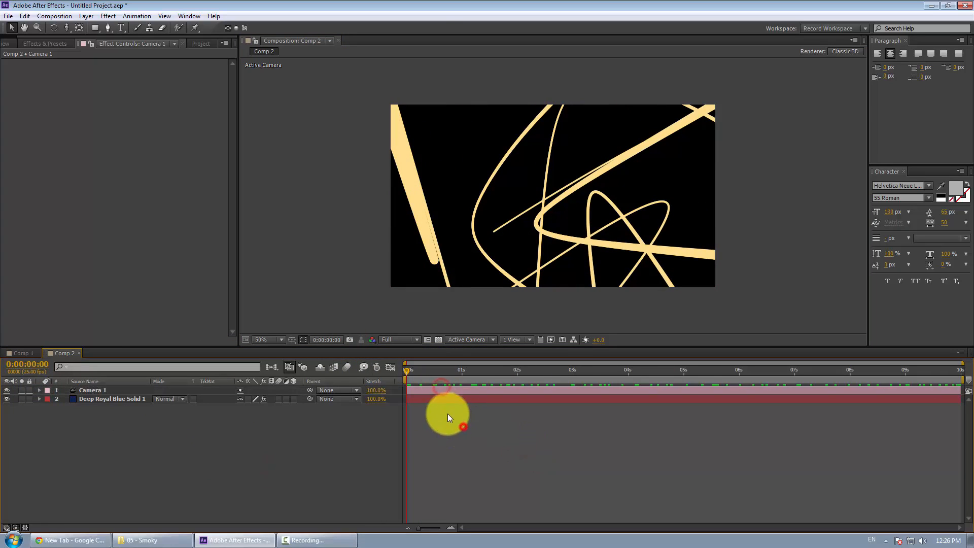
Rename the Deep Royal Blue Solid 1 layer as 3D Stroke
click(442, 400)
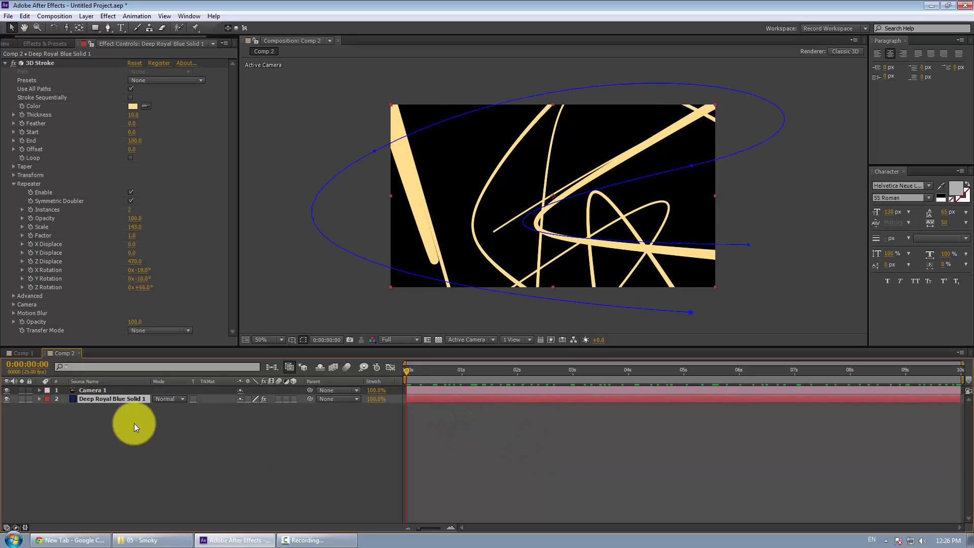
key(Return)
text(For)
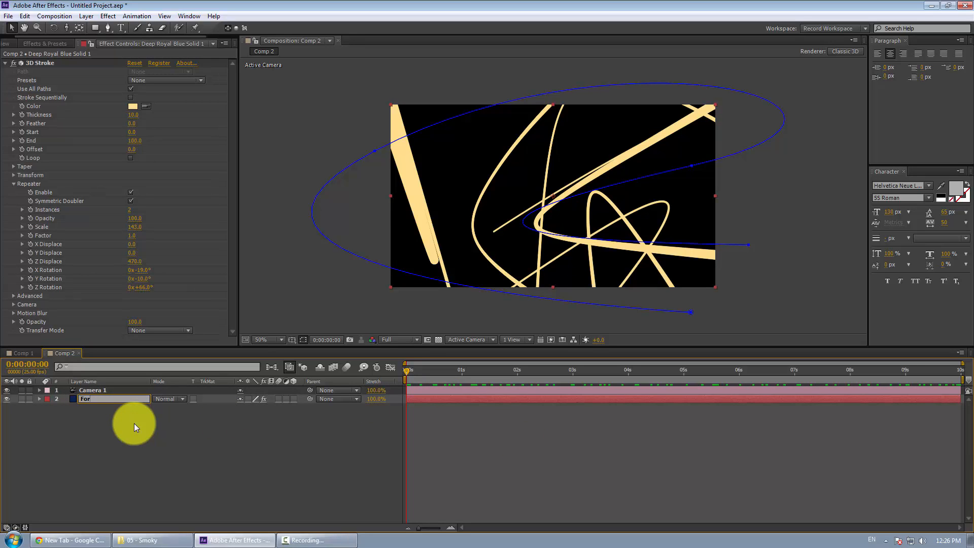
text(3D Stroke)
key(Return)
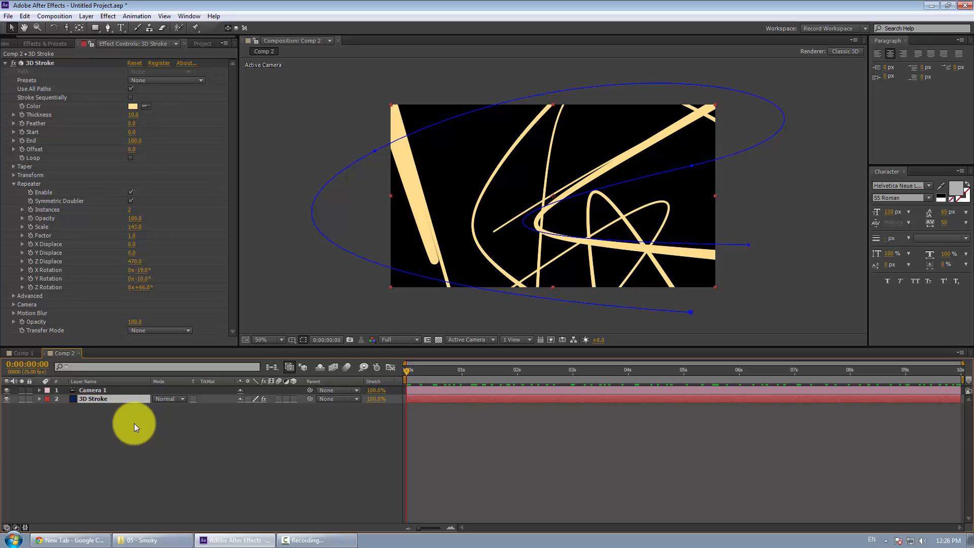
Add Deep Royal Blue Solid 1 from the project to Comp 2 as a background layer beneath 3D Stroke
click(136, 422)
click(196, 45)
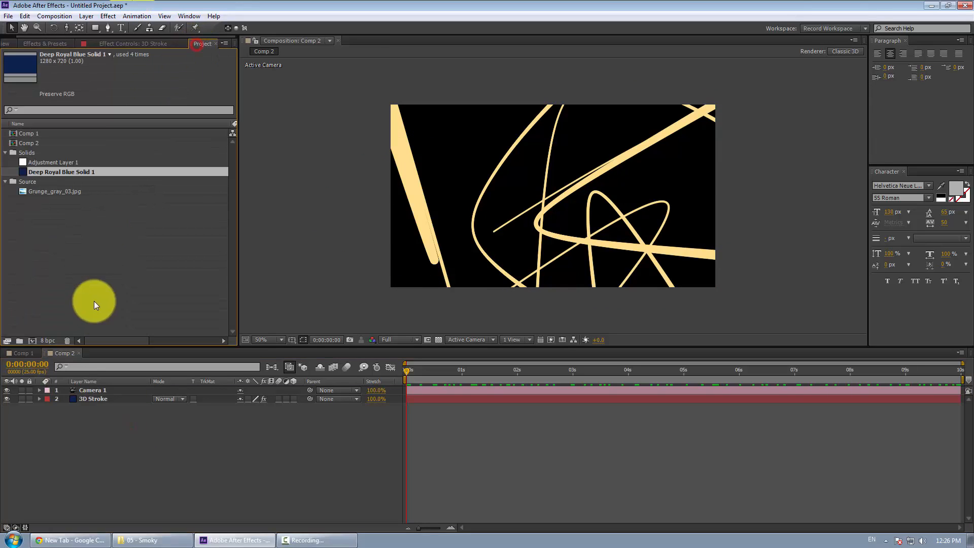
click(98, 282)
drag(69, 173, 175, 446)
click(101, 406)
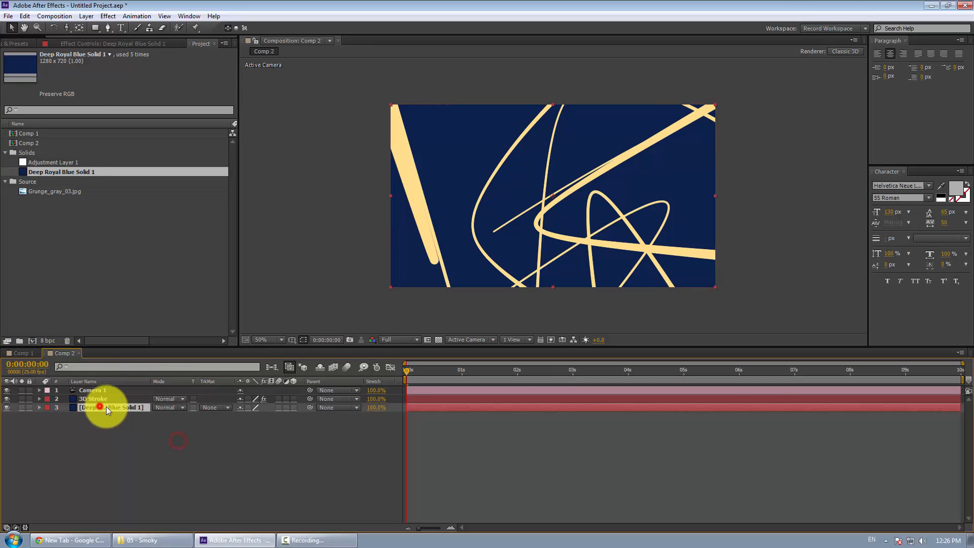
Apply the Ramp effect to the background solid and set its shape to Radial Ramp
click(129, 43)
right_click(94, 134)
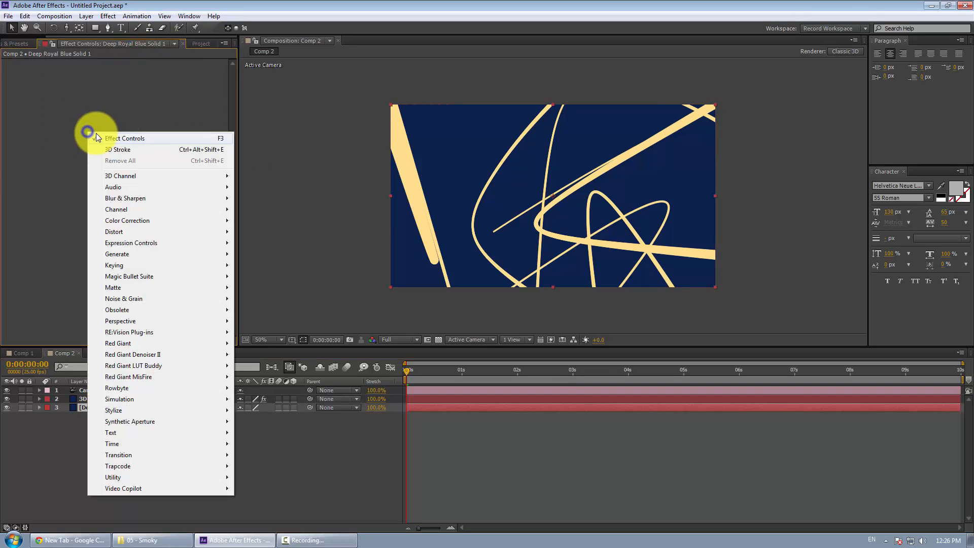
mouse_move(147, 254)
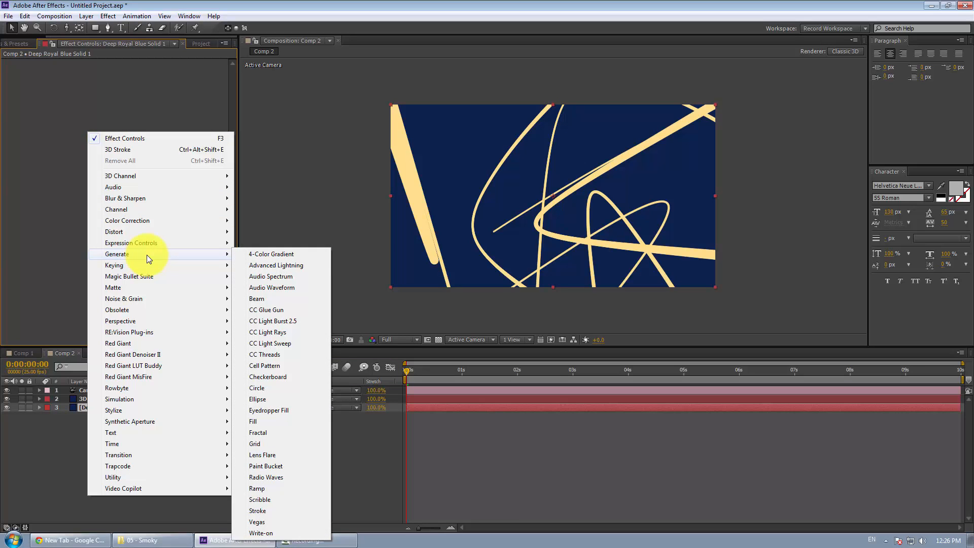
click(270, 492)
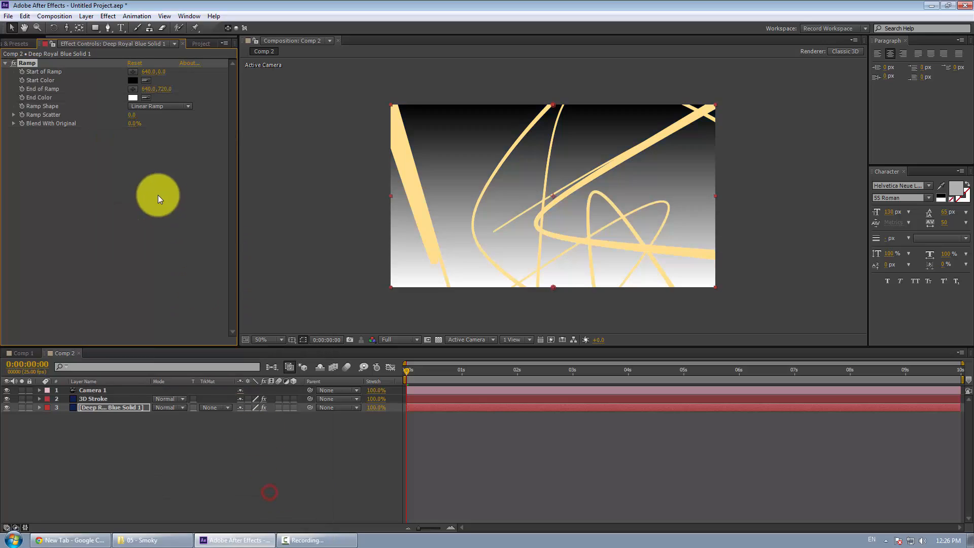
click(162, 106)
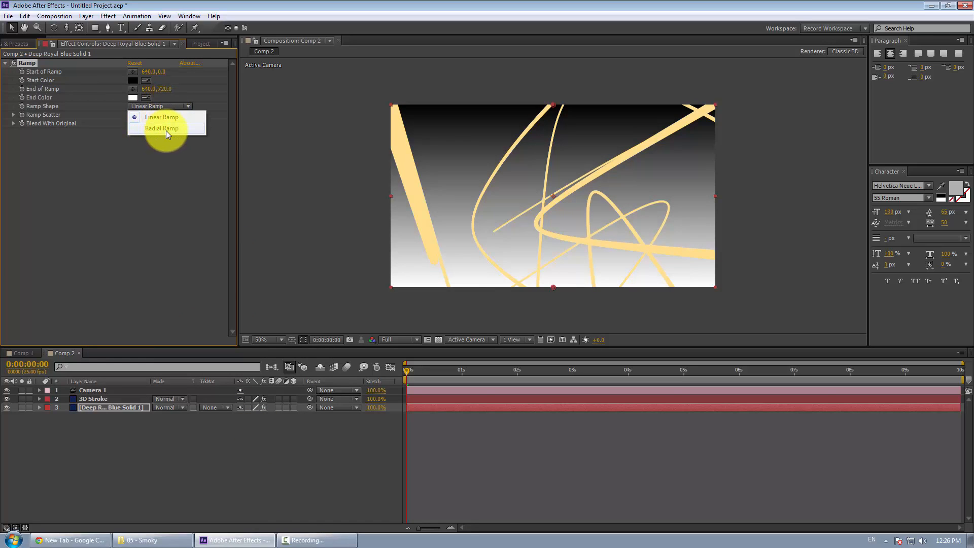
click(166, 130)
Set the Ramp's Start Color to a light orange, FFCC83
click(132, 81)
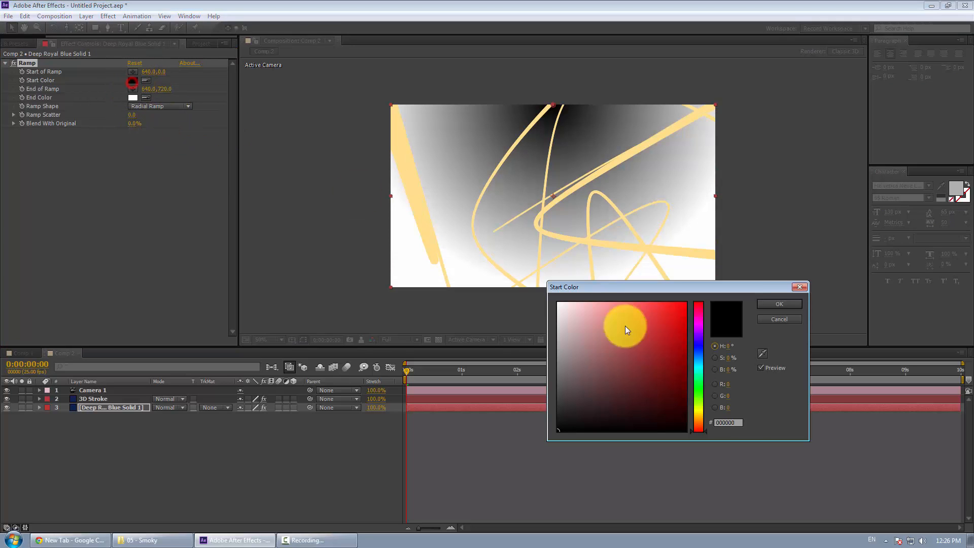
click(619, 314)
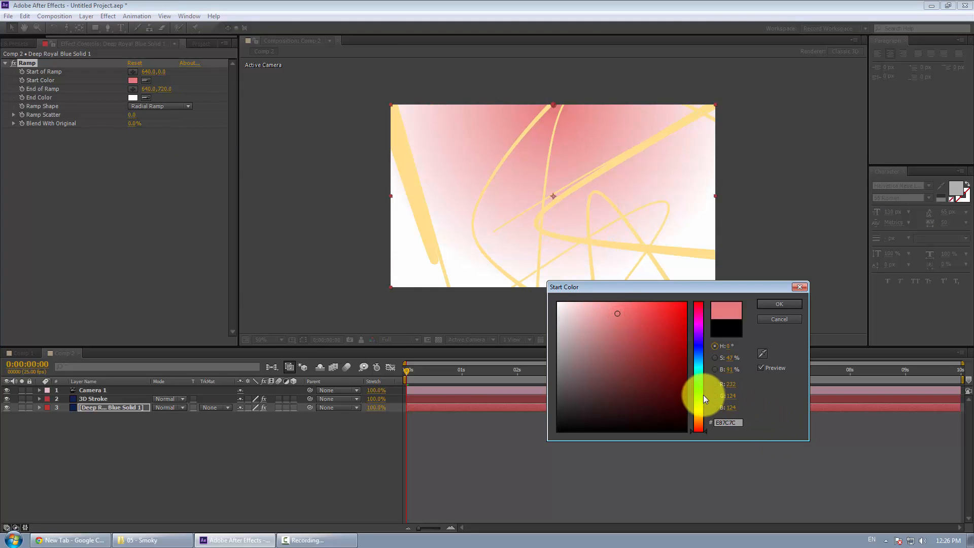
drag(703, 395, 702, 414)
drag(615, 307, 611, 302)
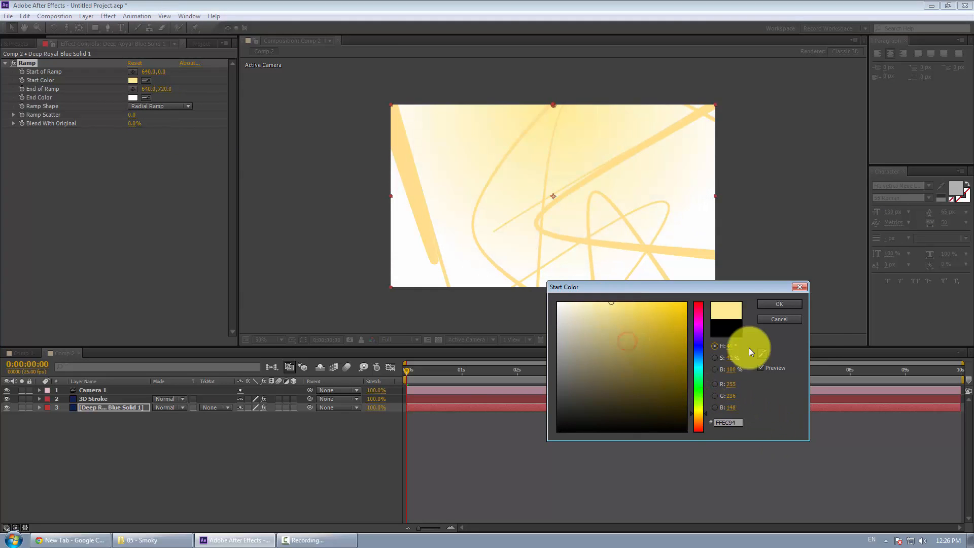
drag(701, 410, 699, 418)
drag(641, 337, 618, 302)
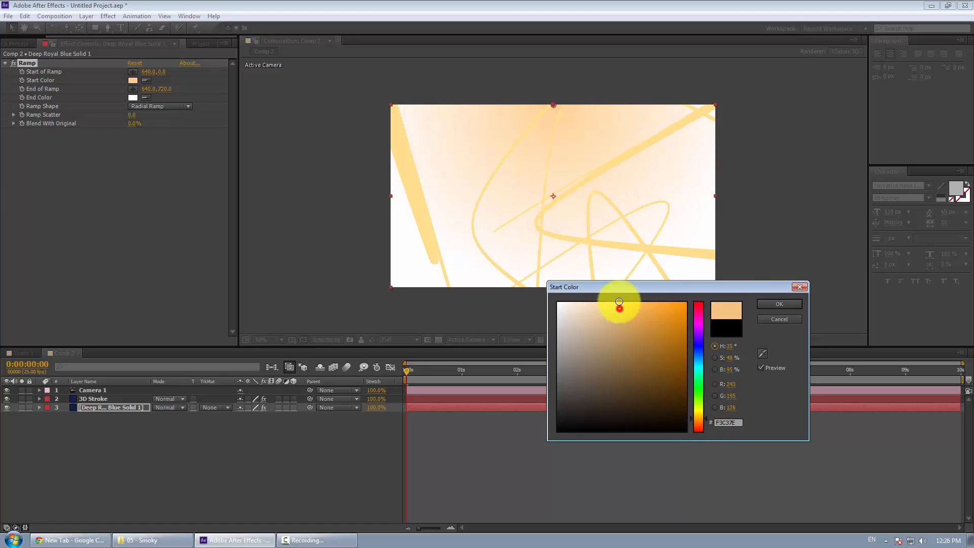
click(761, 306)
Set the Ramp's End Color to a very dark brown, 1E160E
click(133, 98)
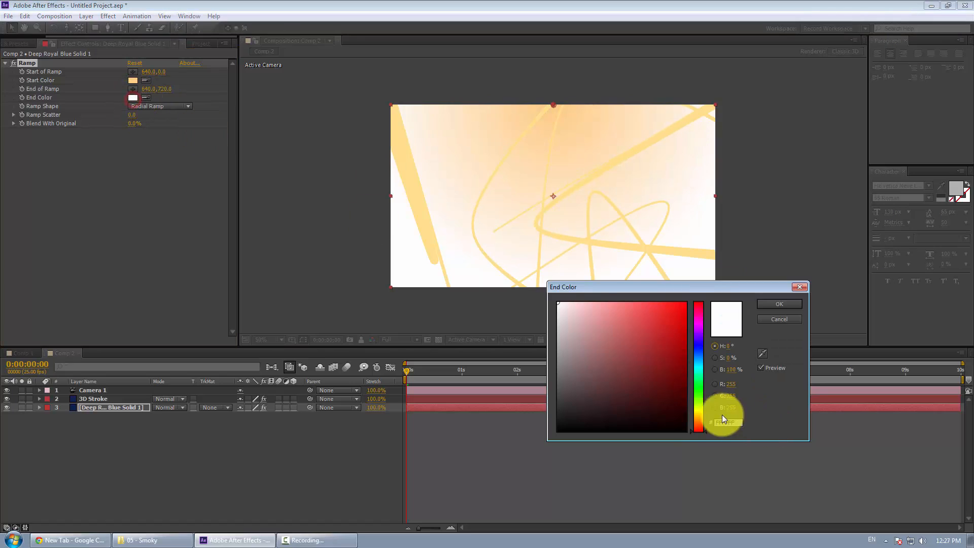
click(699, 420)
click(638, 401)
drag(630, 411, 628, 416)
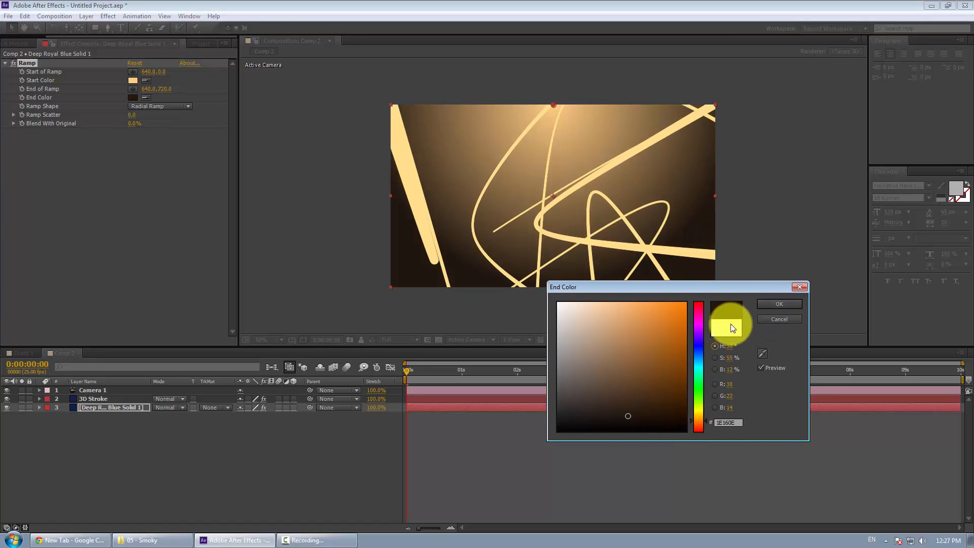
click(765, 303)
Change the Ramp's Start Color to a pale yellow, about FFF1B0
click(131, 81)
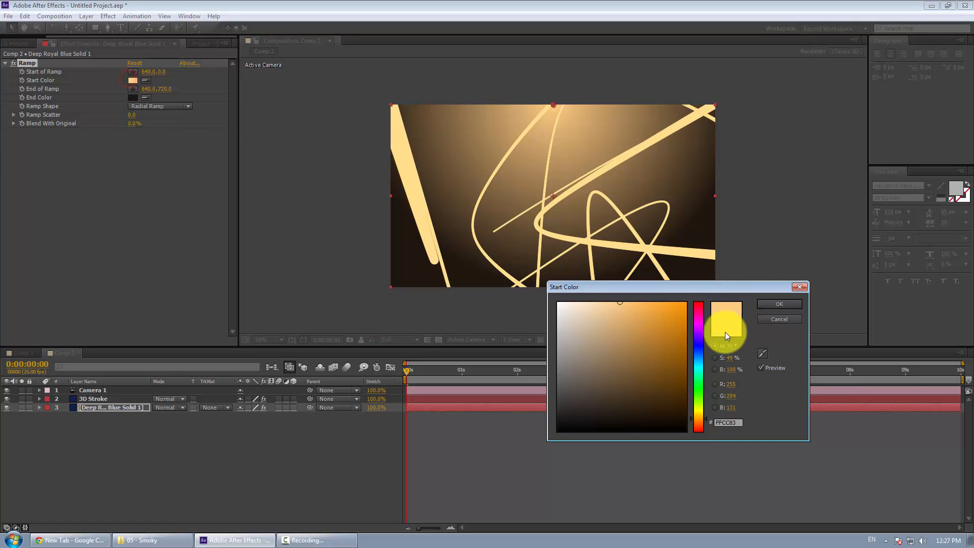
drag(701, 414, 700, 413)
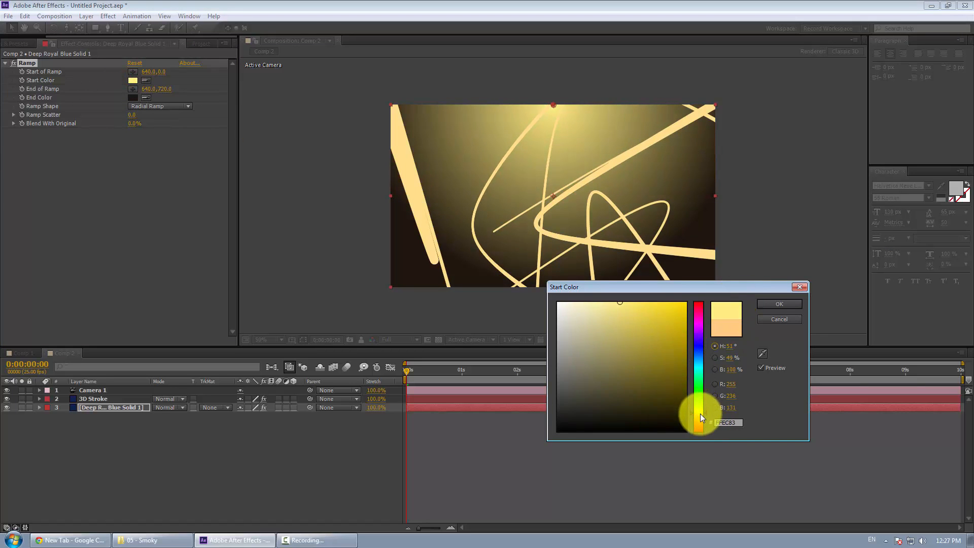
drag(628, 339, 600, 306)
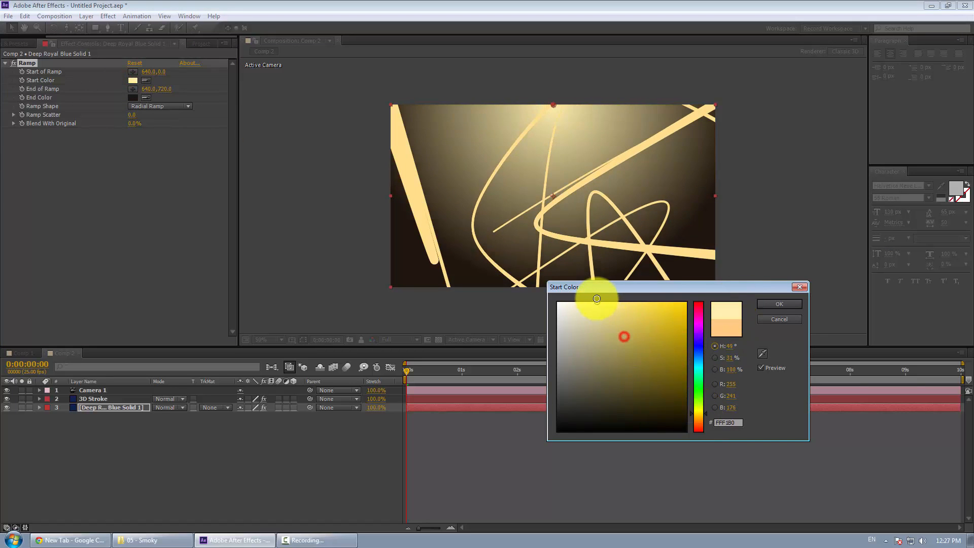
click(779, 303)
click(568, 443)
Add Grunge_gray_03.jpg from the project to Comp 2, between the 3D Stroke layer and the background solid
click(100, 405)
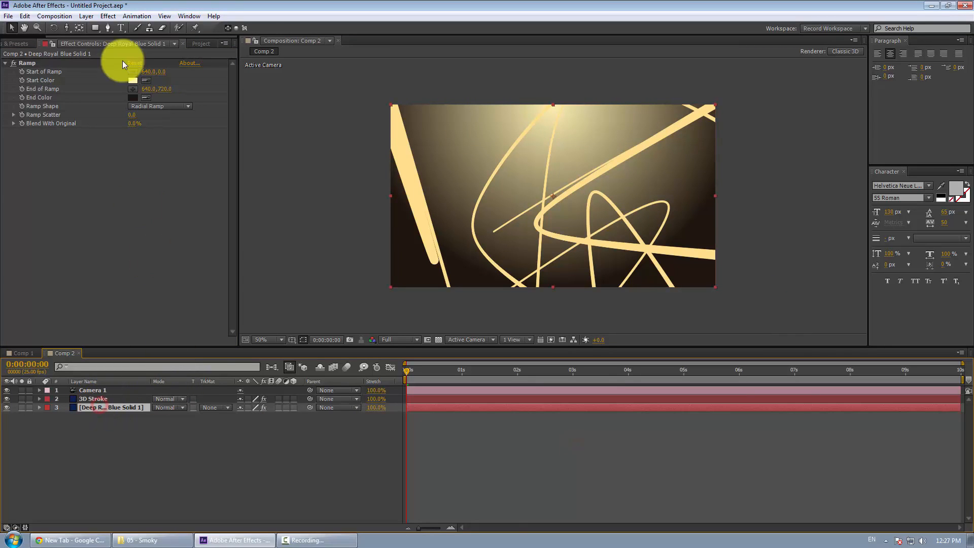
click(198, 45)
click(104, 214)
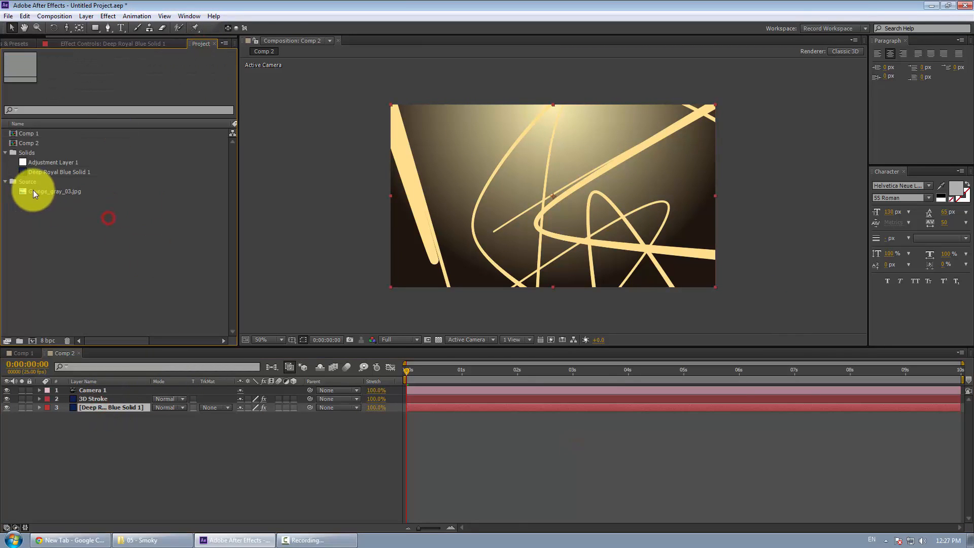
click(47, 191)
drag(51, 193, 125, 405)
click(130, 440)
Rename the Deep Royal Blue Solid 1 layer as BG
click(112, 417)
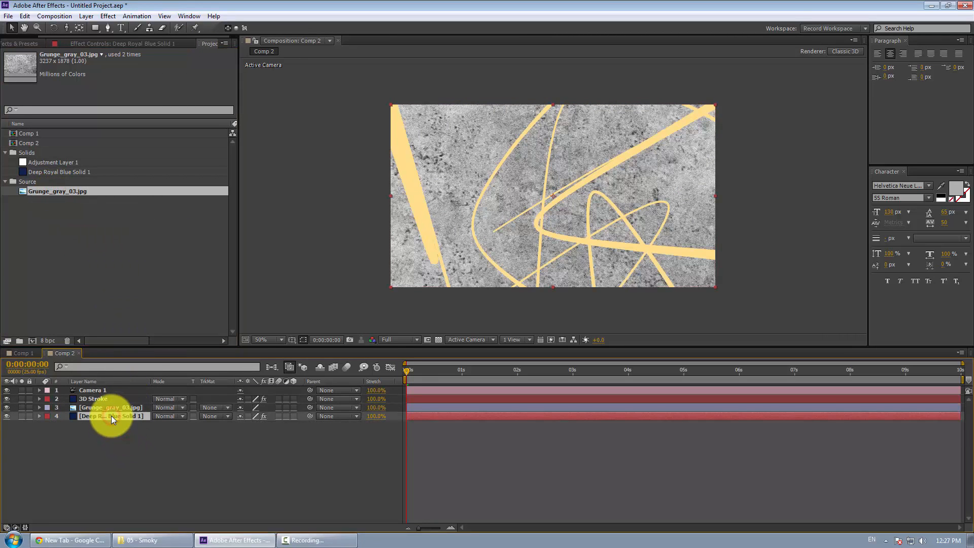
text(BG)
key(Return)
Set the blending mode of the Grunge_gray_03.jpg layer to Multiply and check the texture over the gradient
click(114, 408)
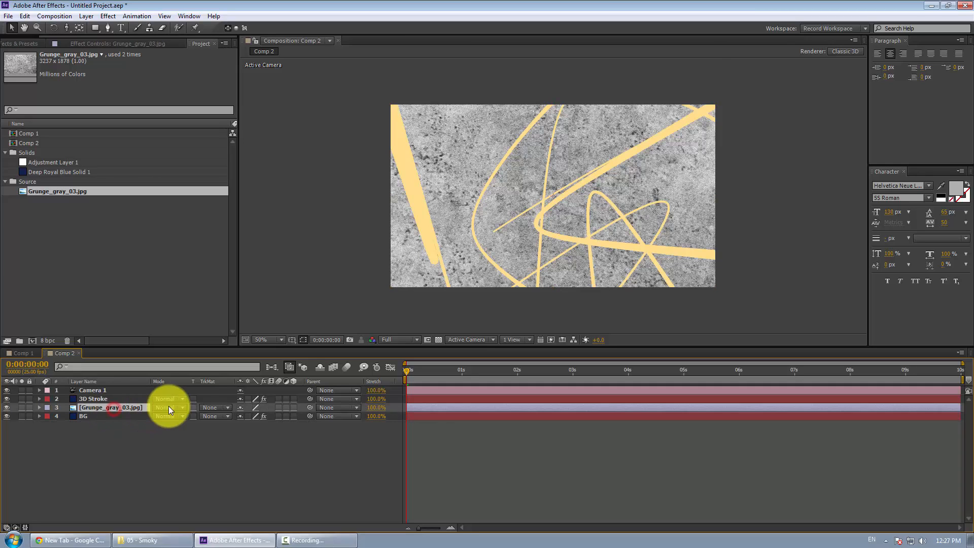
click(169, 409)
click(137, 443)
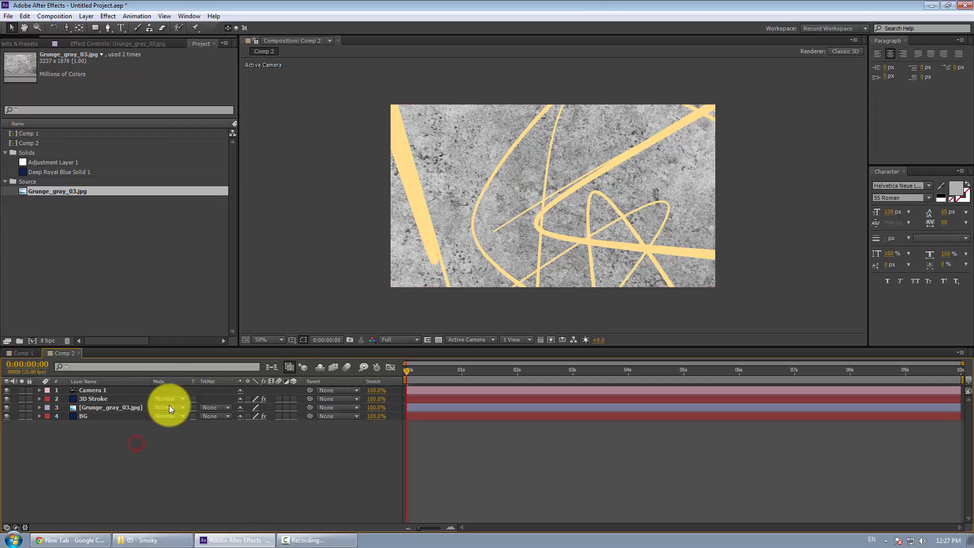
click(169, 405)
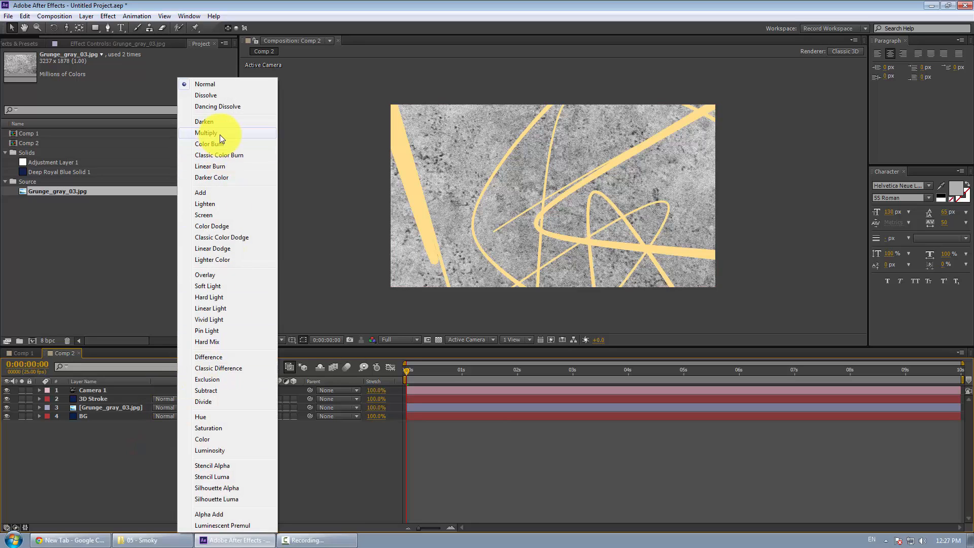
click(220, 133)
click(538, 480)
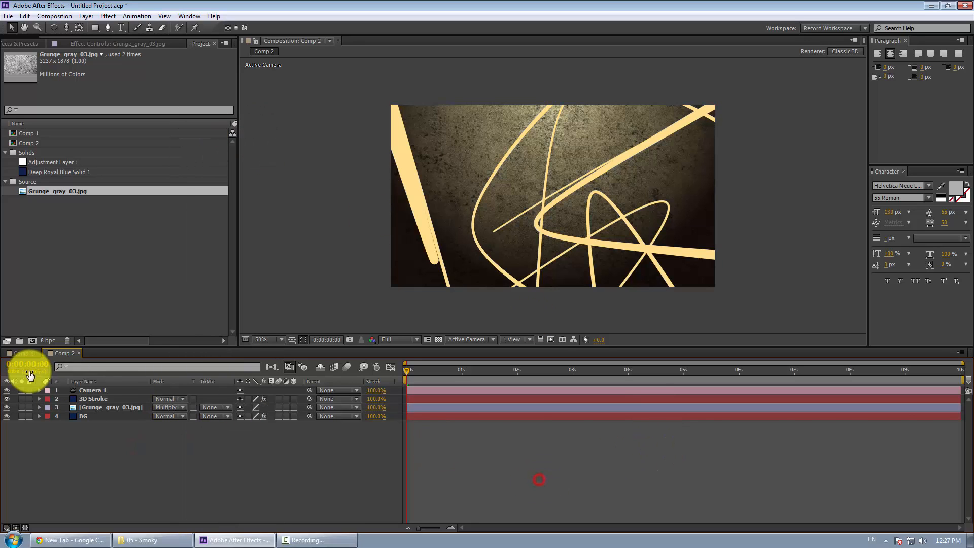
click(117, 409)
click(634, 470)
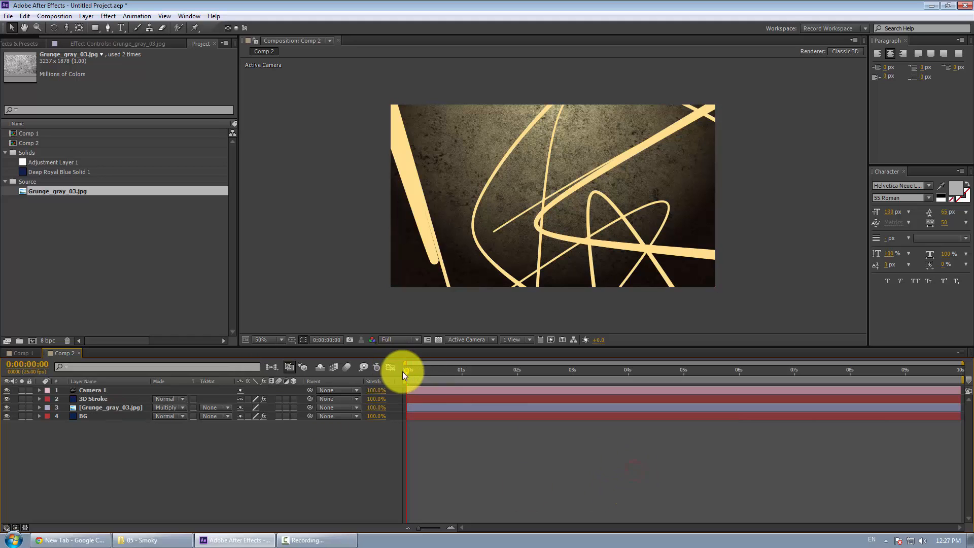
drag(402, 371, 328, 382)
Create a new adjustment layer above all other layers in Comp 2
right_click(102, 439)
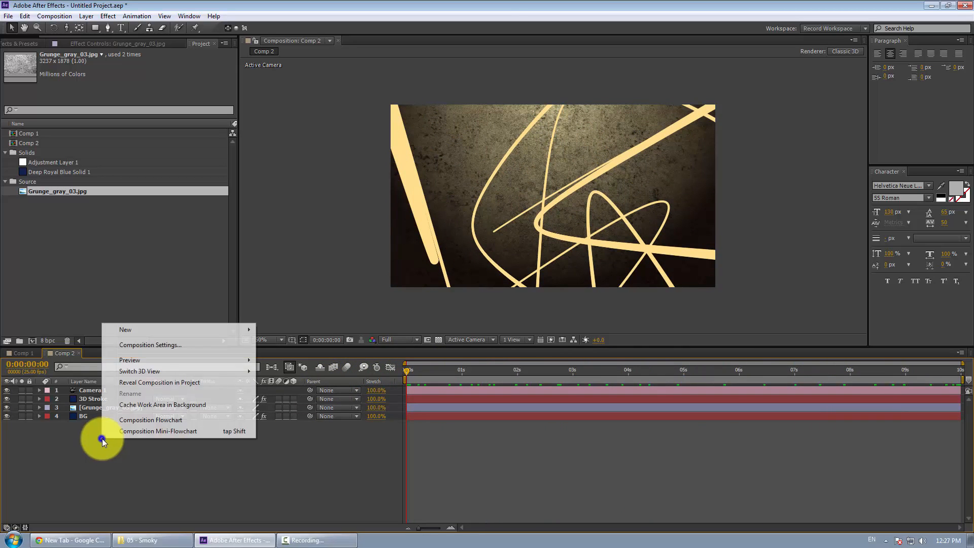
mouse_move(197, 330)
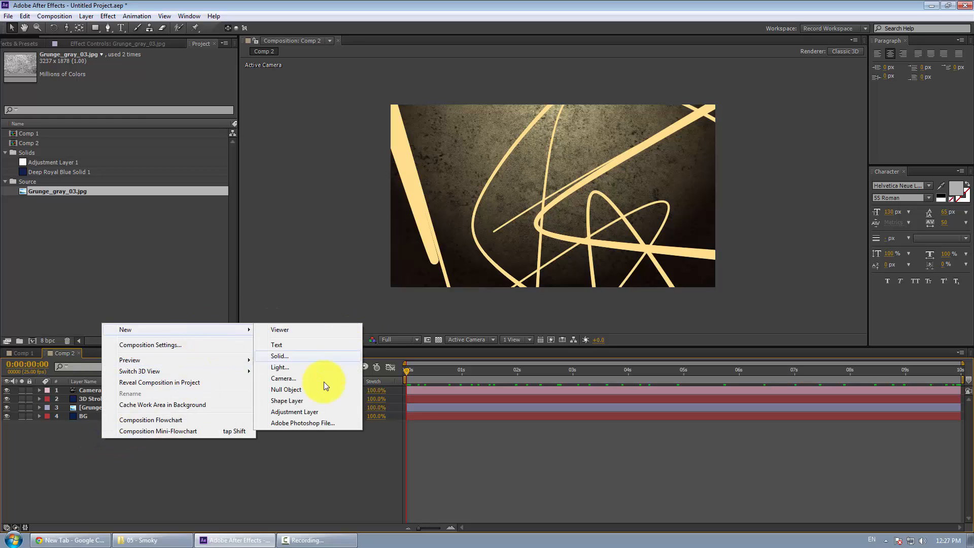
click(306, 411)
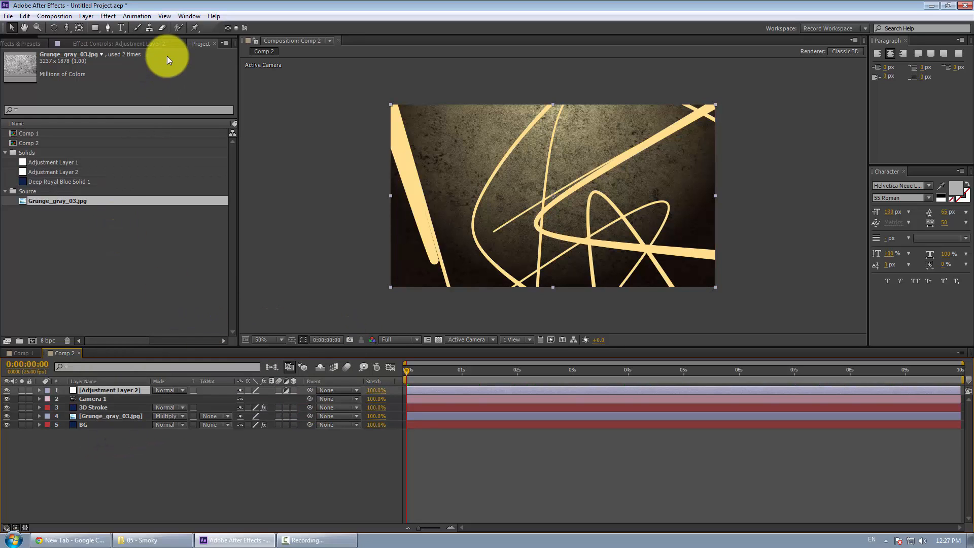
Apply the Red Giant MisFire Vignette effect to the new adjustment layer
click(117, 43)
right_click(97, 108)
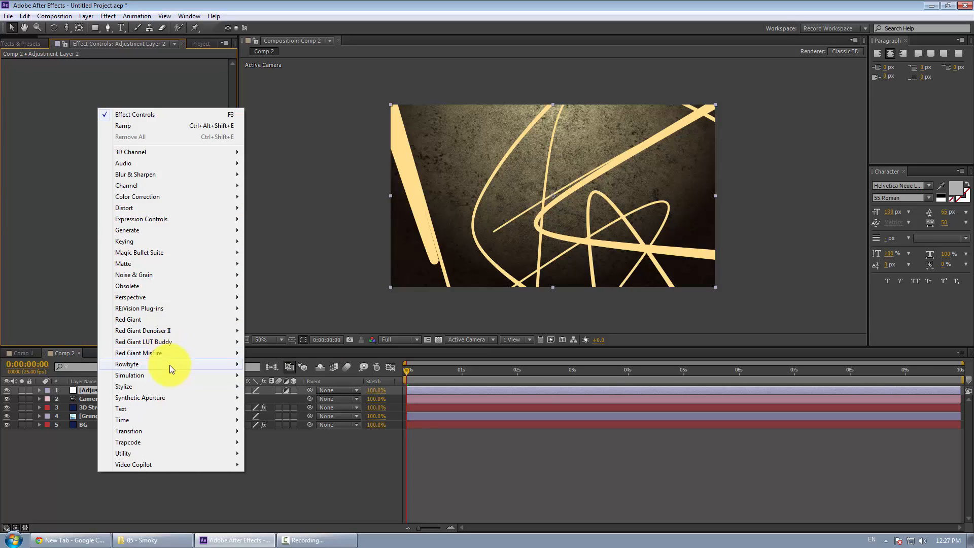
mouse_move(171, 355)
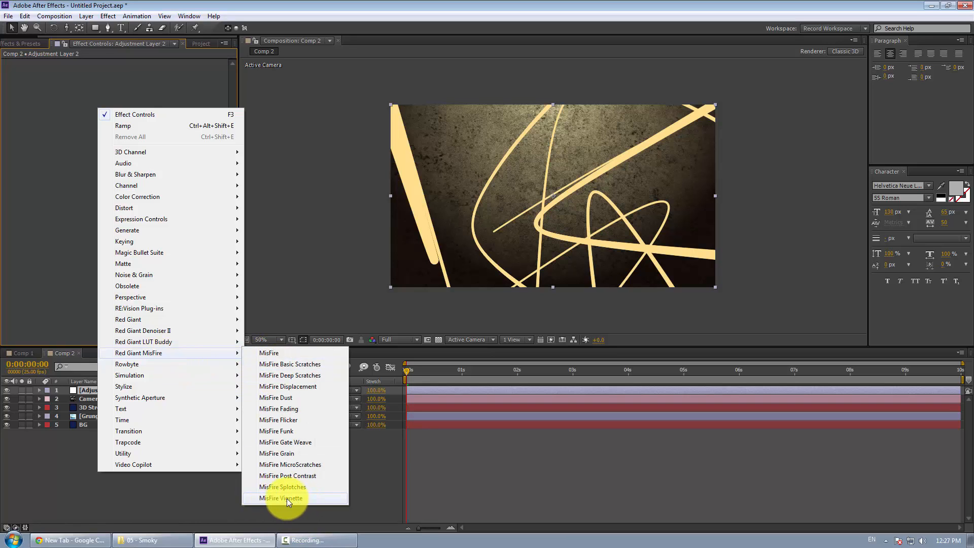
click(301, 497)
click(626, 476)
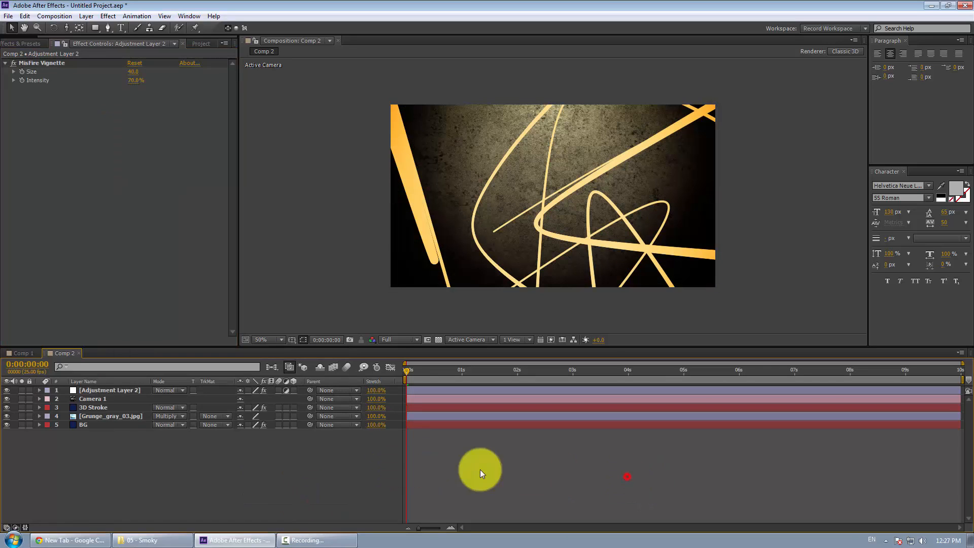
click(123, 391)
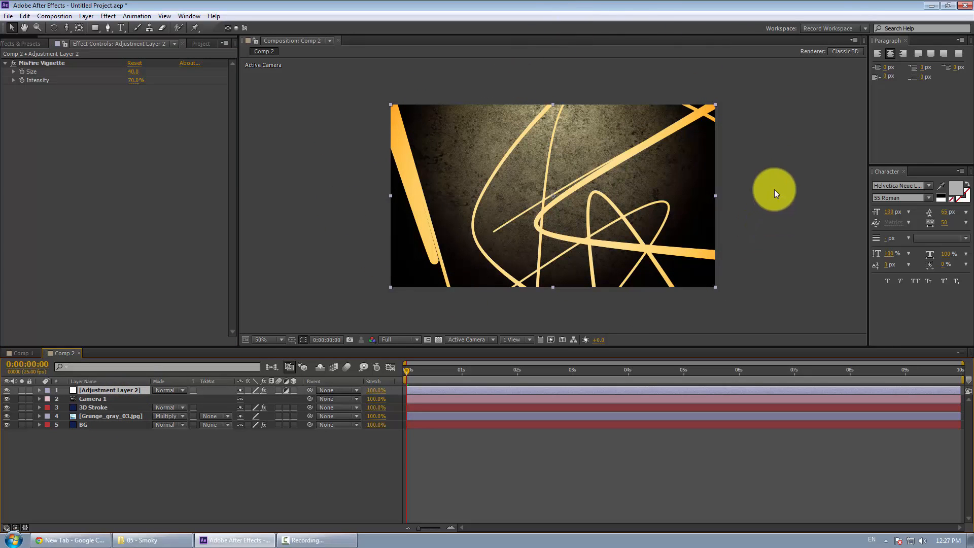
click(476, 458)
click(113, 391)
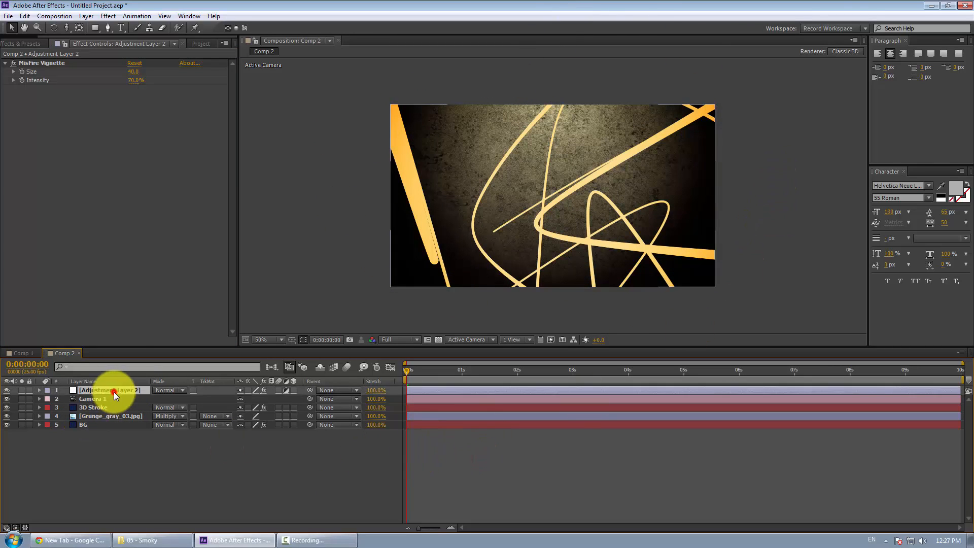
click(93, 213)
right_click(90, 109)
click(48, 147)
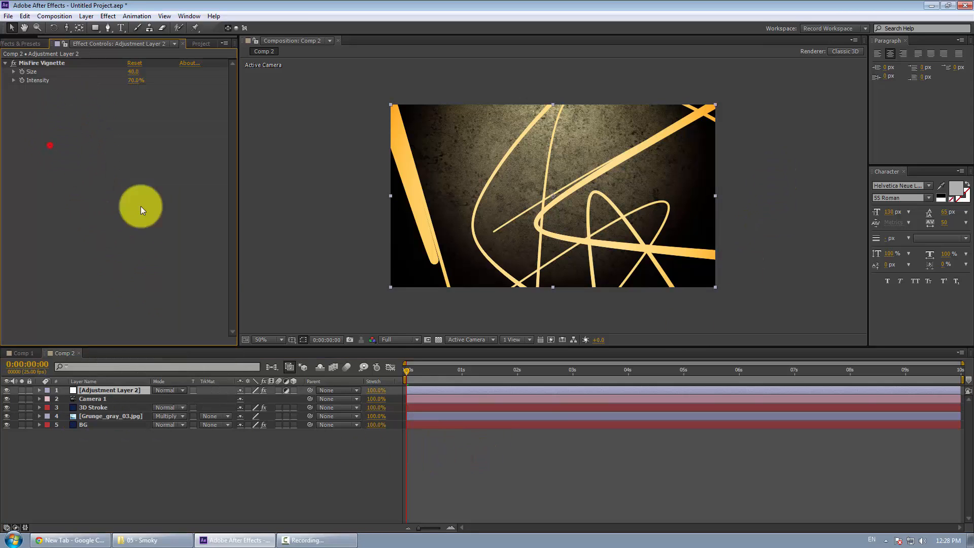
drag(396, 366, 342, 378)
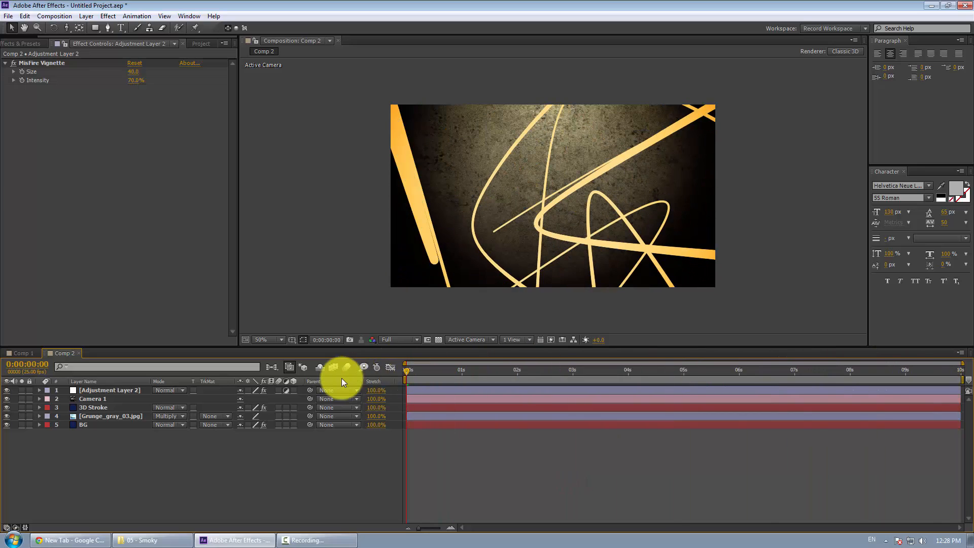
Apply the Stylize Glow effect to the 3D Stroke layer, below its 3D Stroke effect
click(90, 407)
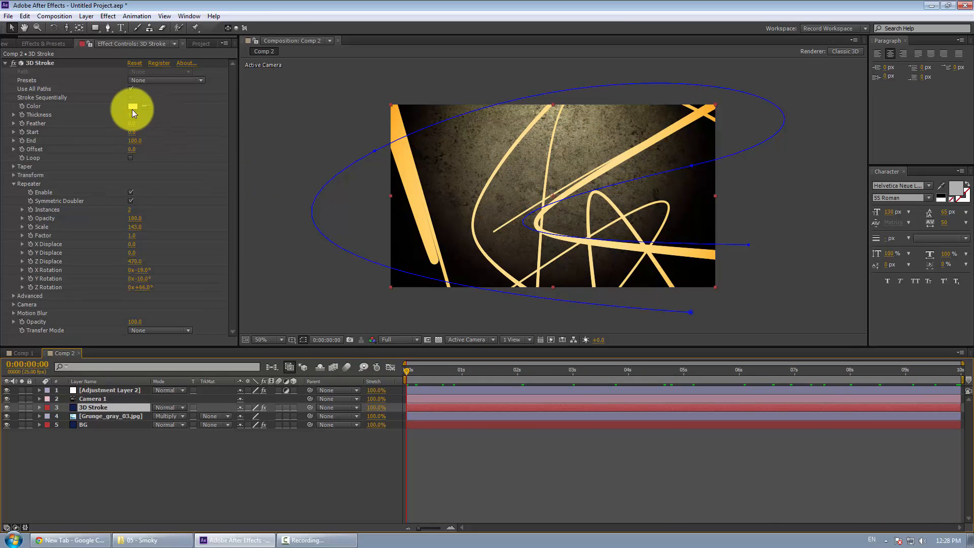
click(4, 64)
right_click(57, 117)
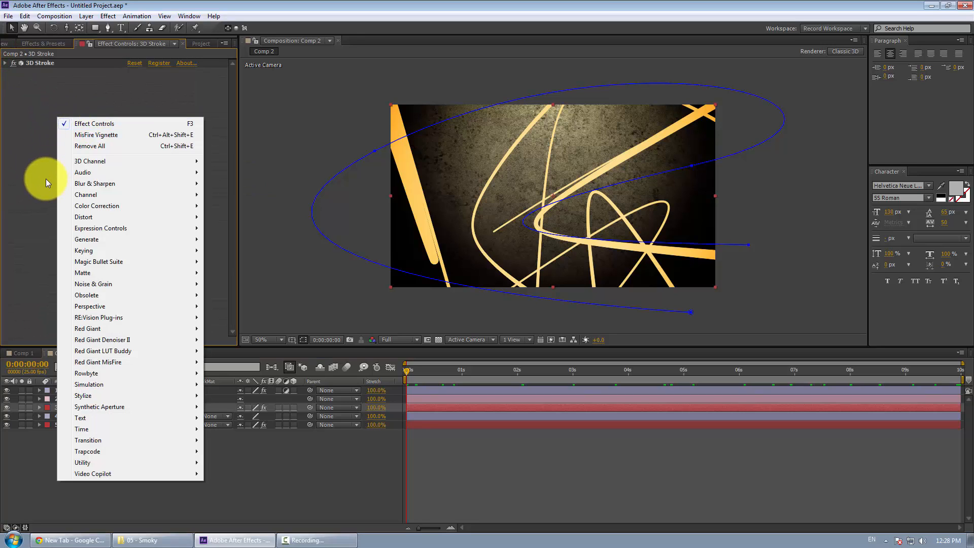
mouse_move(87, 396)
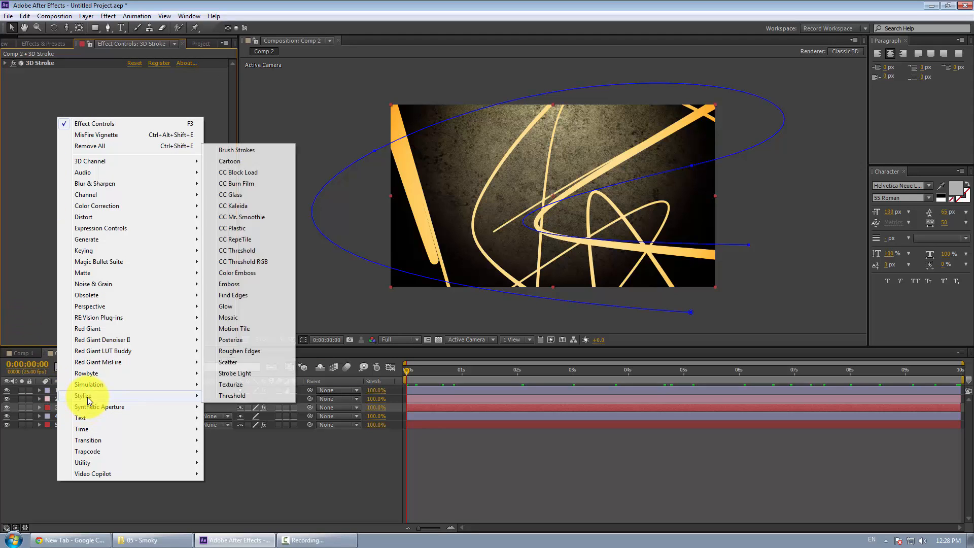
click(245, 306)
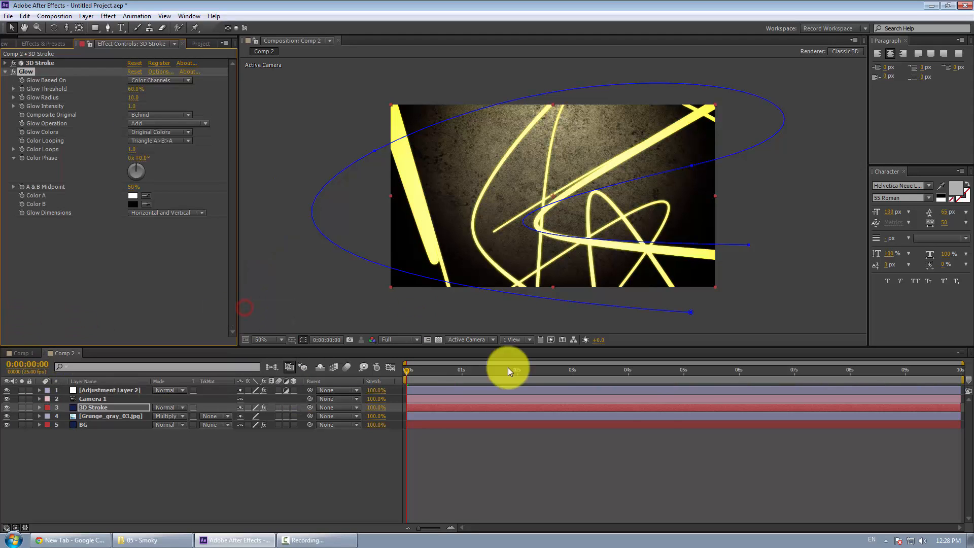
click(534, 464)
Set the 3D Stroke layer's Glow Radius to 45 and Glow Threshold to 54.5%, and check the frames
click(93, 408)
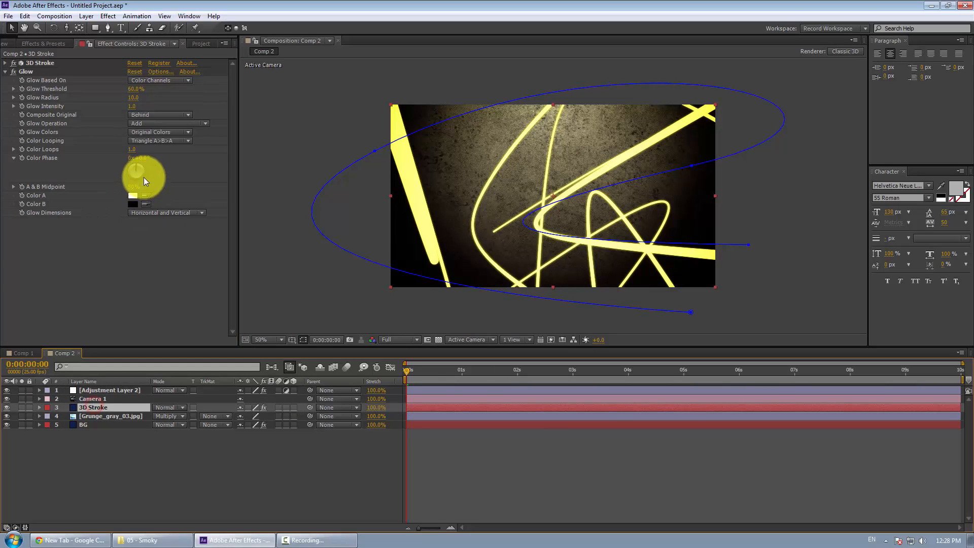
click(134, 98)
mouse_move(135, 97)
mouse_down()
mouse_move(148, 96)
mouse_move(131, 87)
mouse_up()
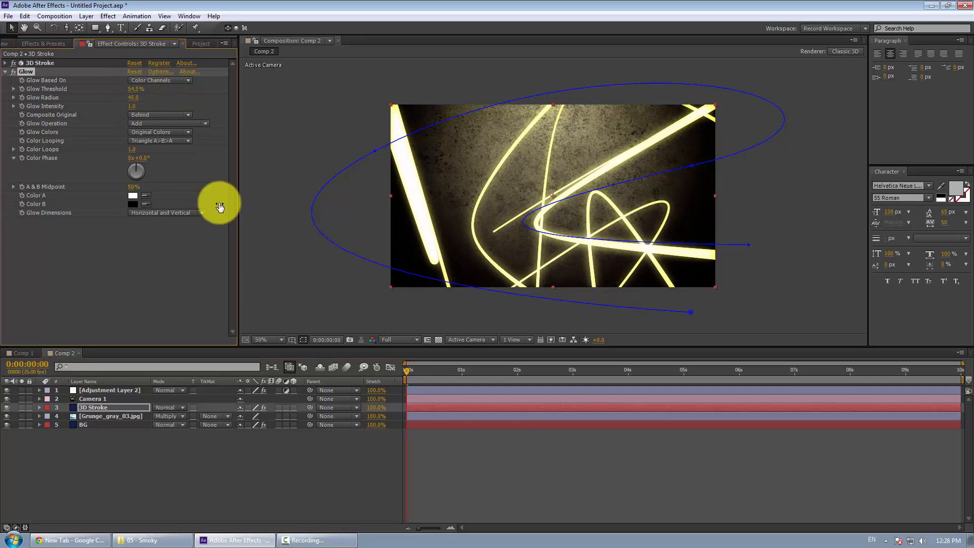
click(525, 465)
mouse_move(407, 367)
mouse_down()
mouse_move(528, 386)
mouse_move(968, 385)
mouse_move(369, 380)
mouse_up()
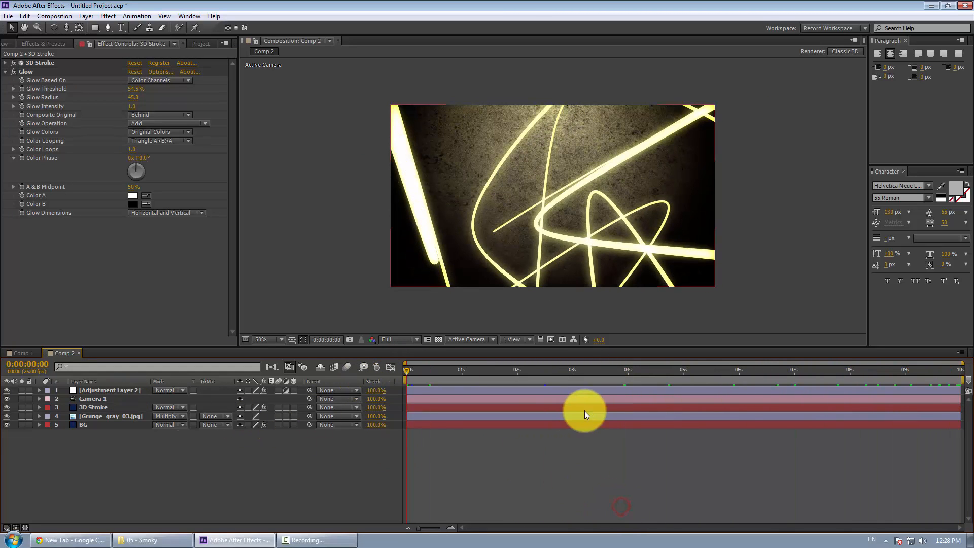
Preview Comp 1 from its start to study how its stroke lines animate
click(17, 353)
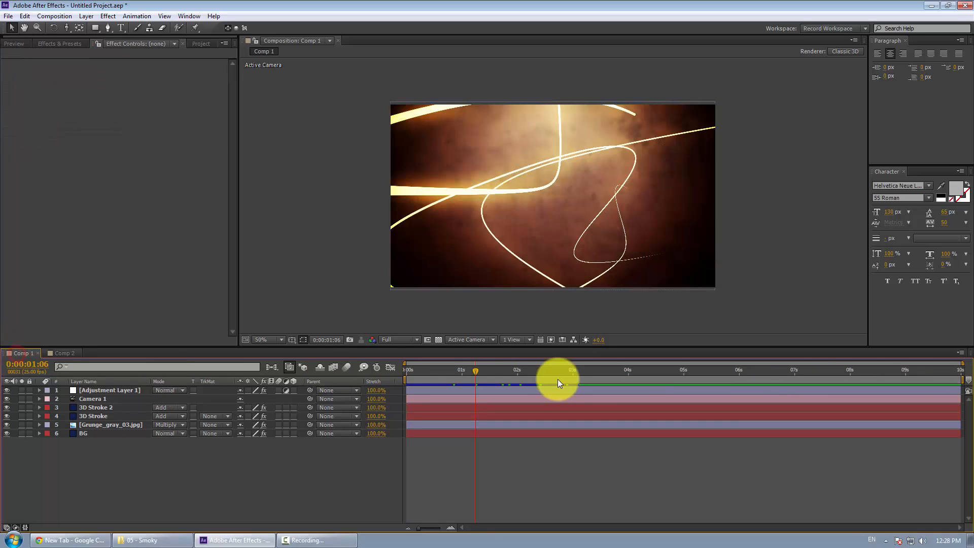
drag(480, 368, 400, 376)
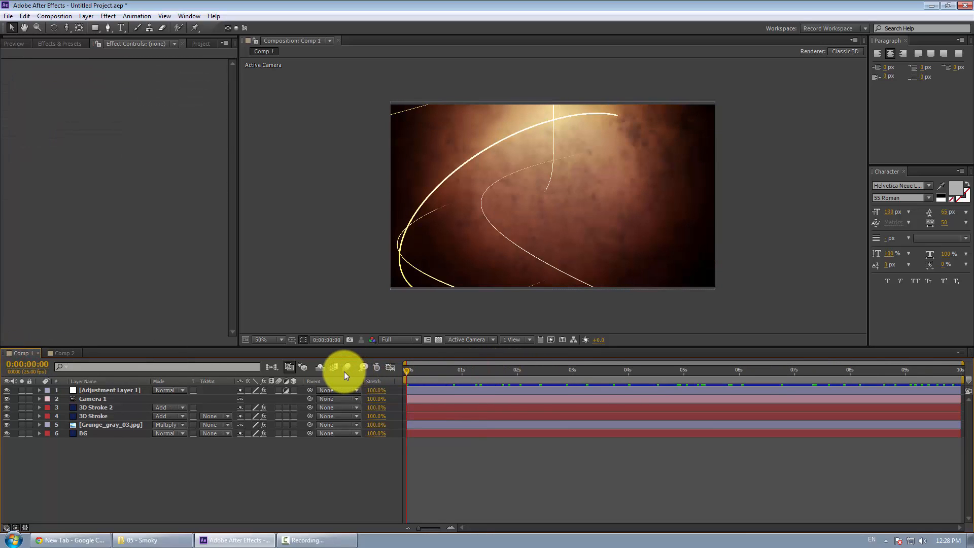
key(KP_0)
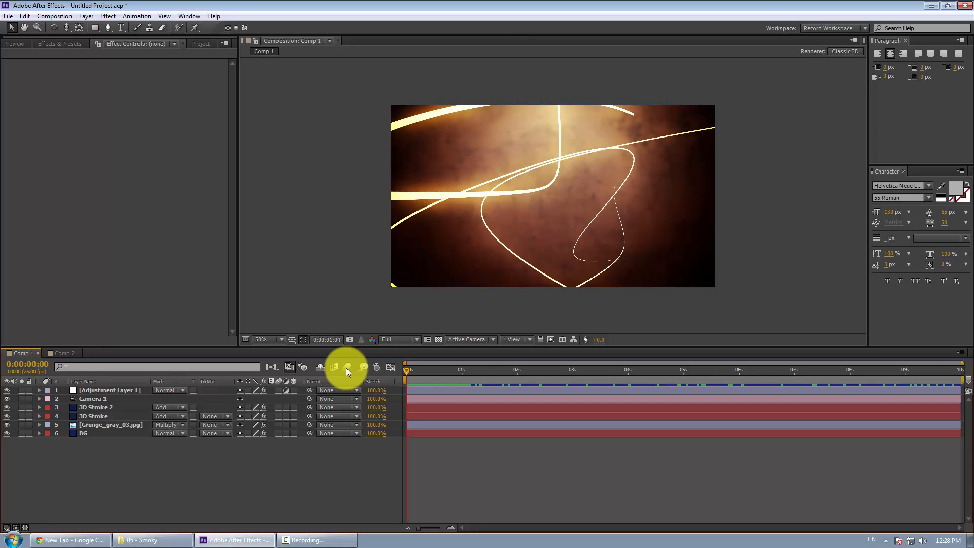
mouse_move(412, 373)
mouse_down()
mouse_move(423, 382)
mouse_move(366, 372)
mouse_move(446, 367)
mouse_move(426, 370)
mouse_up()
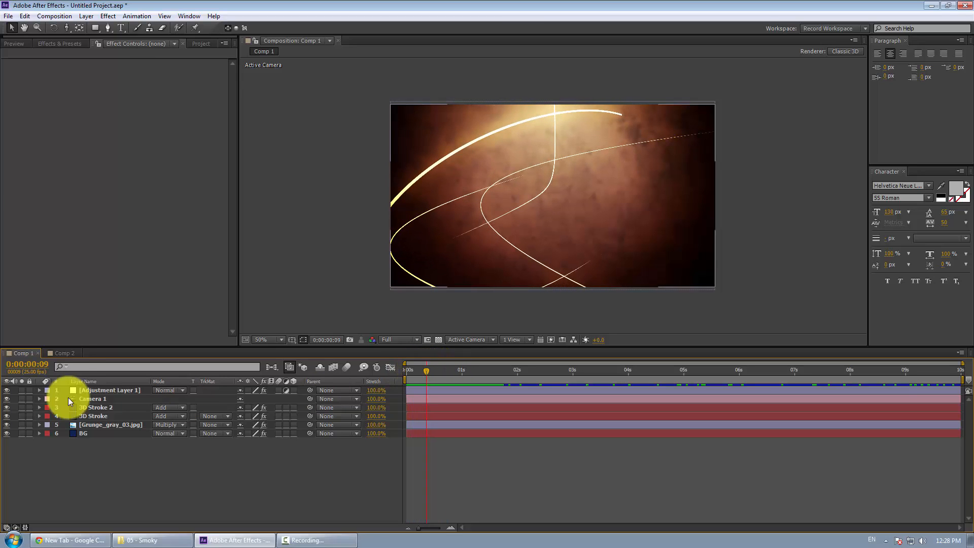
In Comp 2, select the 3D Stroke layer and show its main 3D Stroke settings with Repeater and Glow collapsed
click(68, 354)
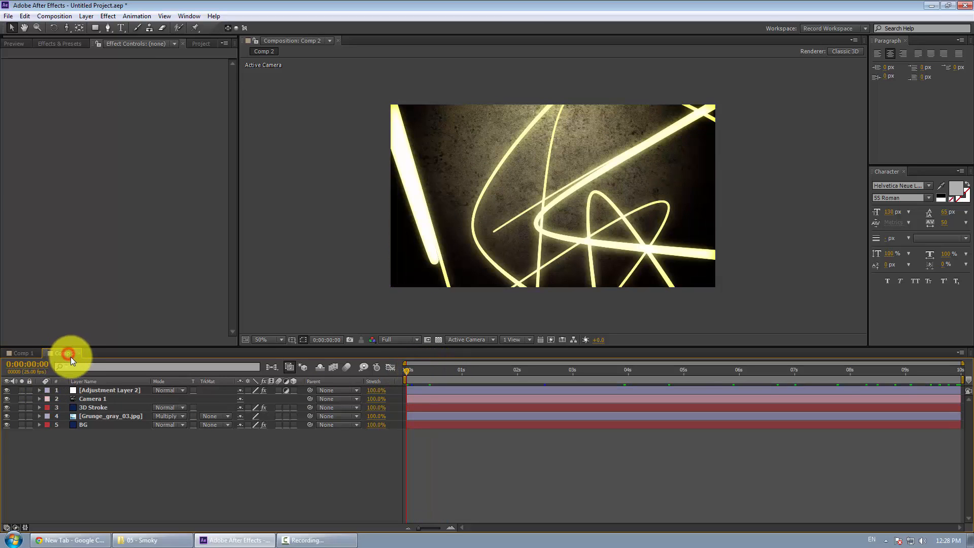
click(95, 406)
drag(434, 372, 466, 371)
key(Home)
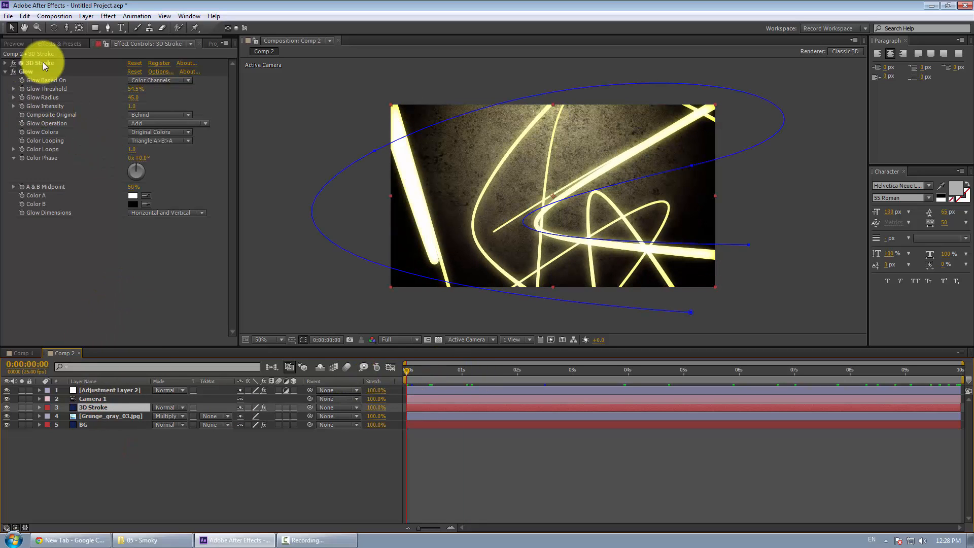
click(6, 71)
click(5, 63)
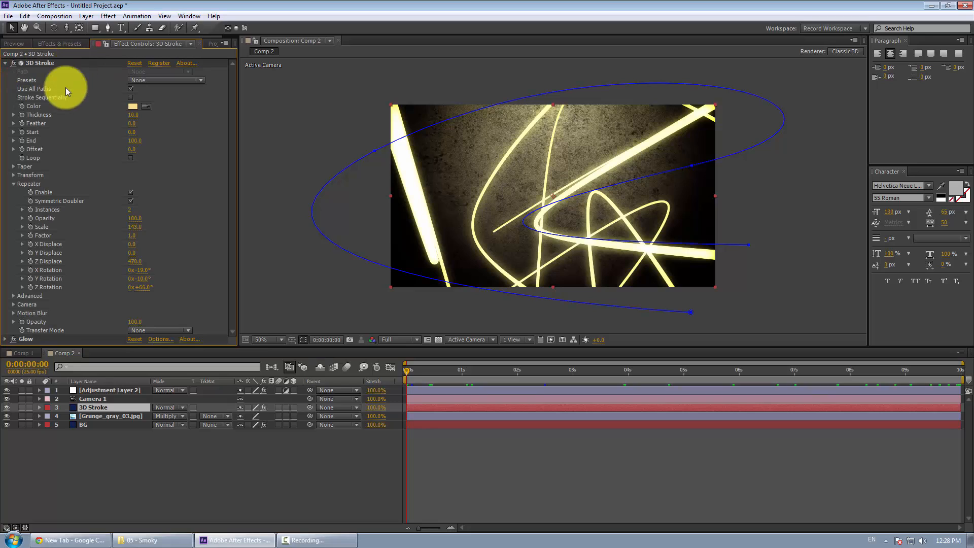
click(13, 184)
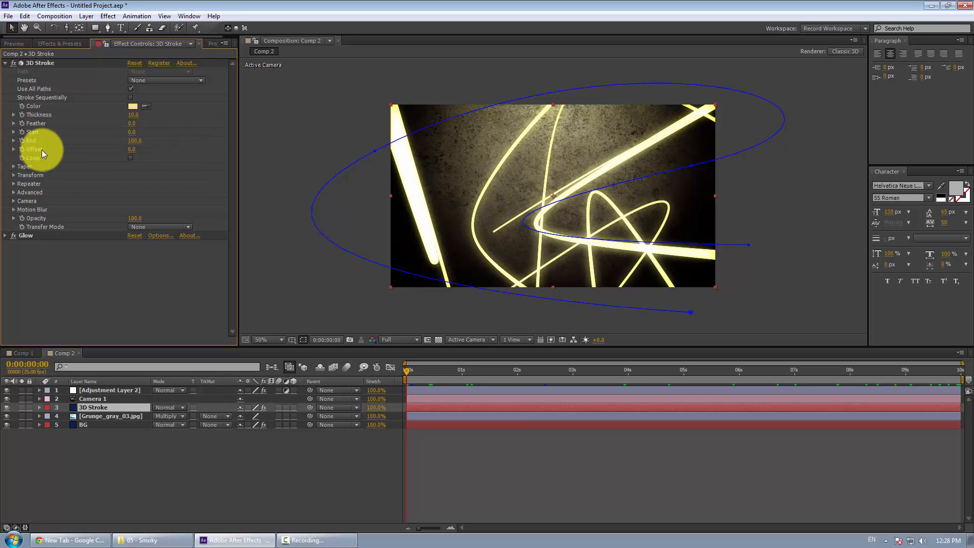
Keyframe the 3D Stroke effect's End at 25 at the first frame and show the layer's keyframes
click(196, 460)
click(85, 404)
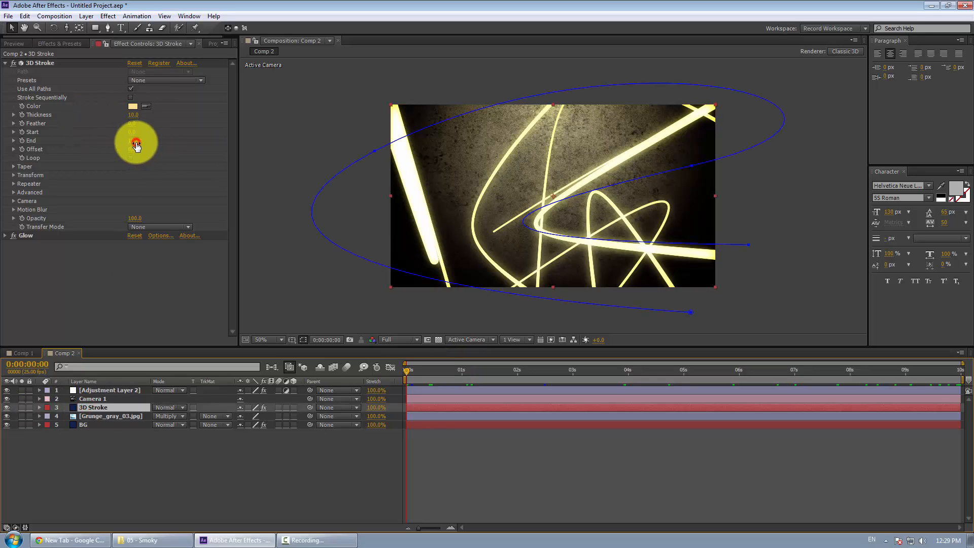
drag(131, 142, 105, 147)
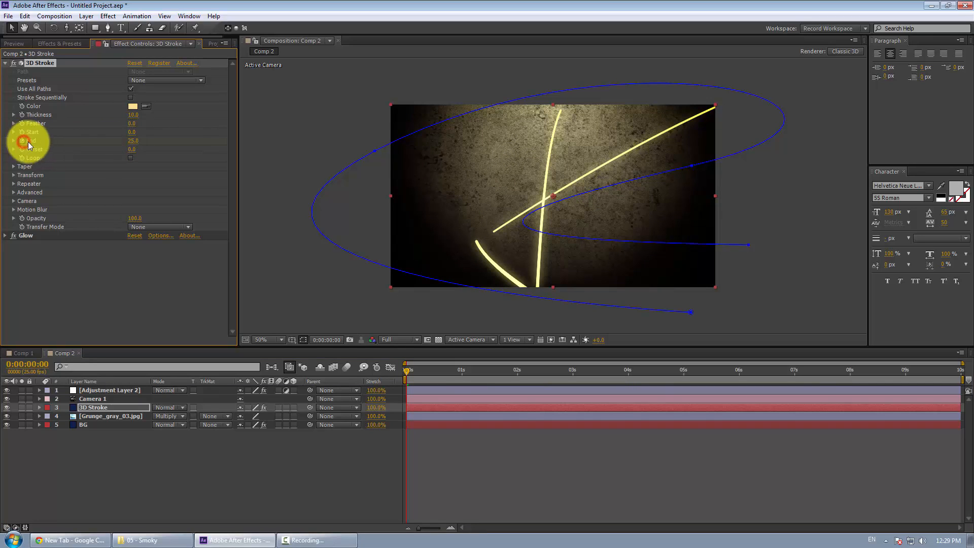
key(u)
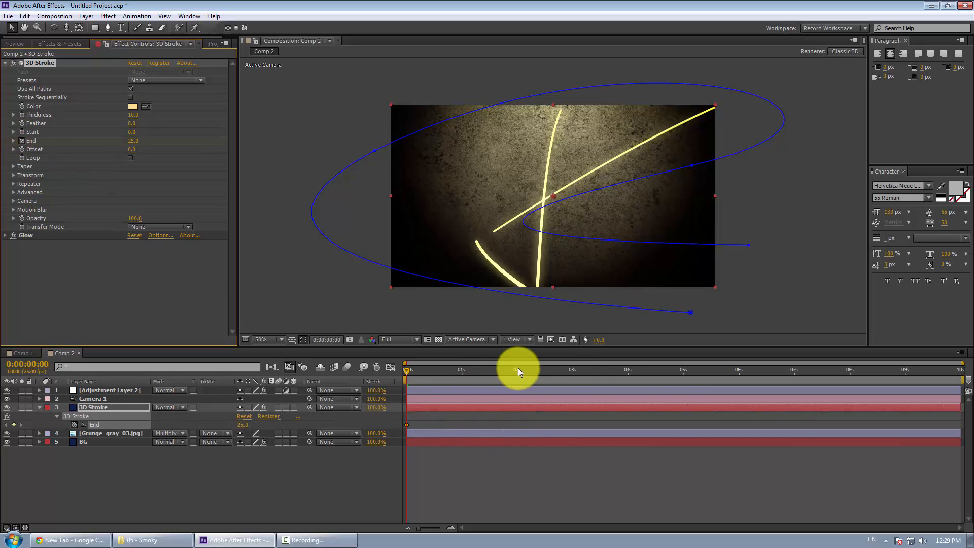
Keyframe the 3D Stroke effect's End at 100 at 5 seconds and check the drawing-on animation
drag(518, 369, 683, 381)
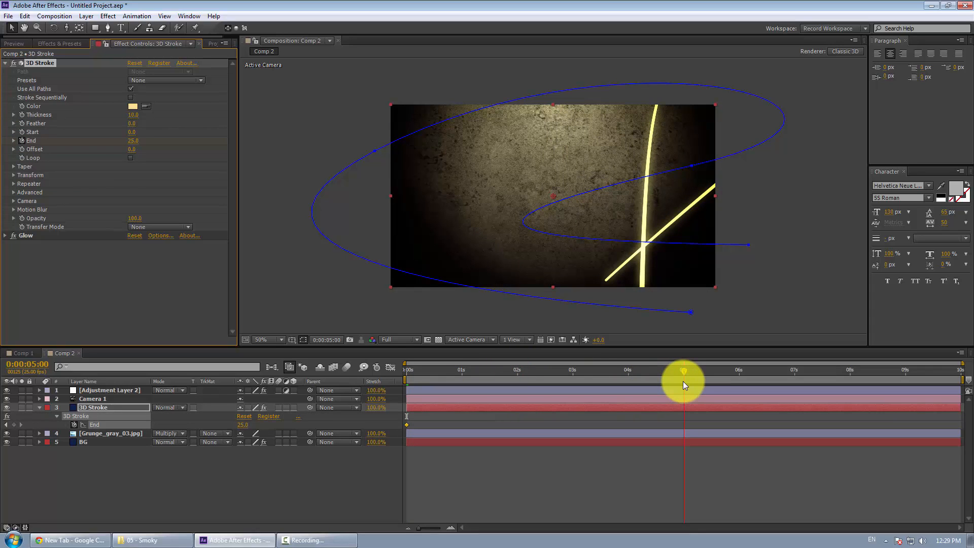
click(133, 140)
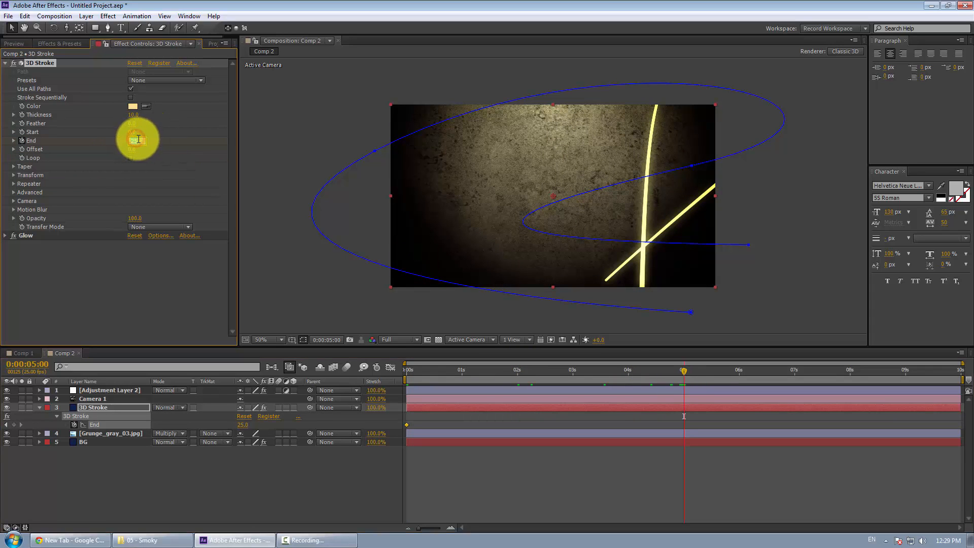
text(100)
key(Return)
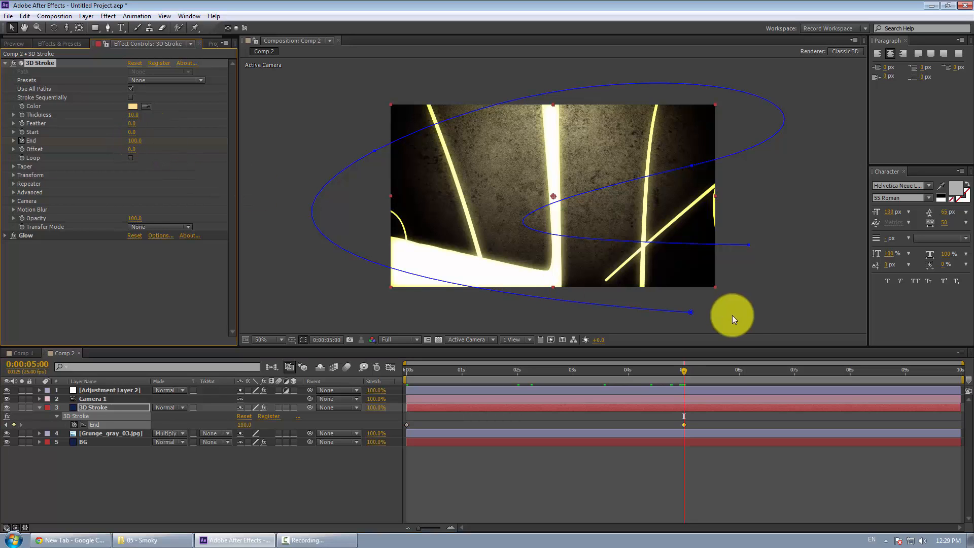
mouse_move(662, 374)
mouse_down()
mouse_move(384, 374)
mouse_move(637, 373)
mouse_move(847, 396)
mouse_move(380, 406)
mouse_up()
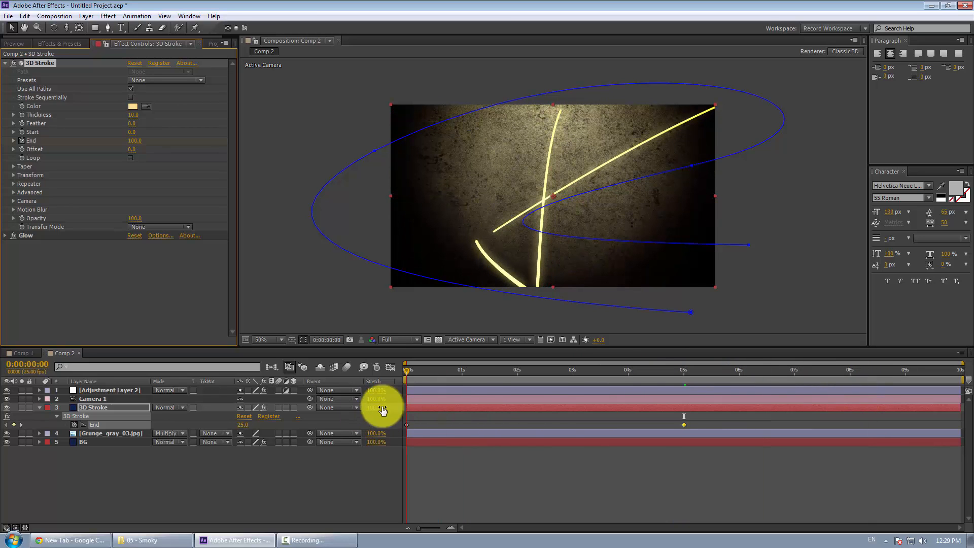
Pull Camera 1 back at the first frame to about 1869, 640, -976, and check the frames
click(431, 400)
key(u)
key(c)
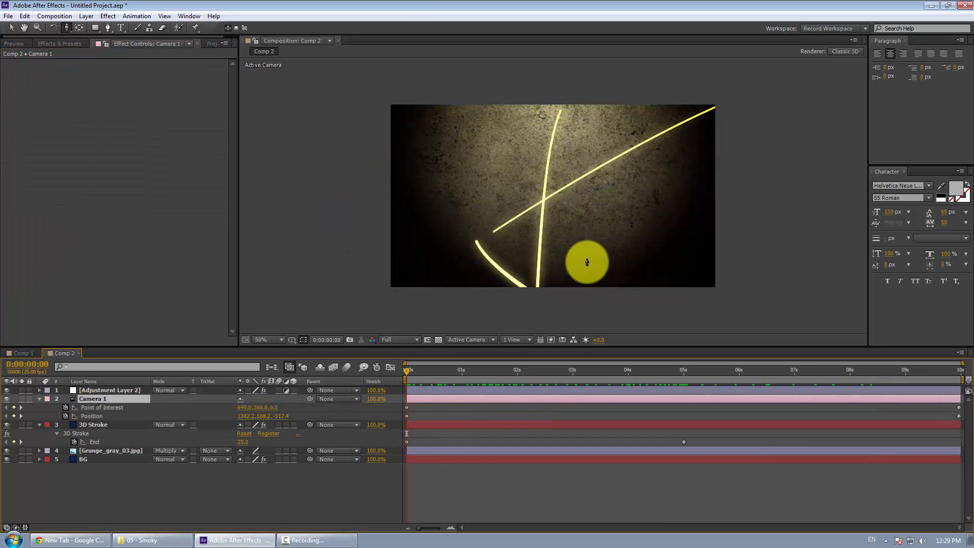
drag(590, 254, 580, 330)
key(v)
drag(414, 372, 812, 378)
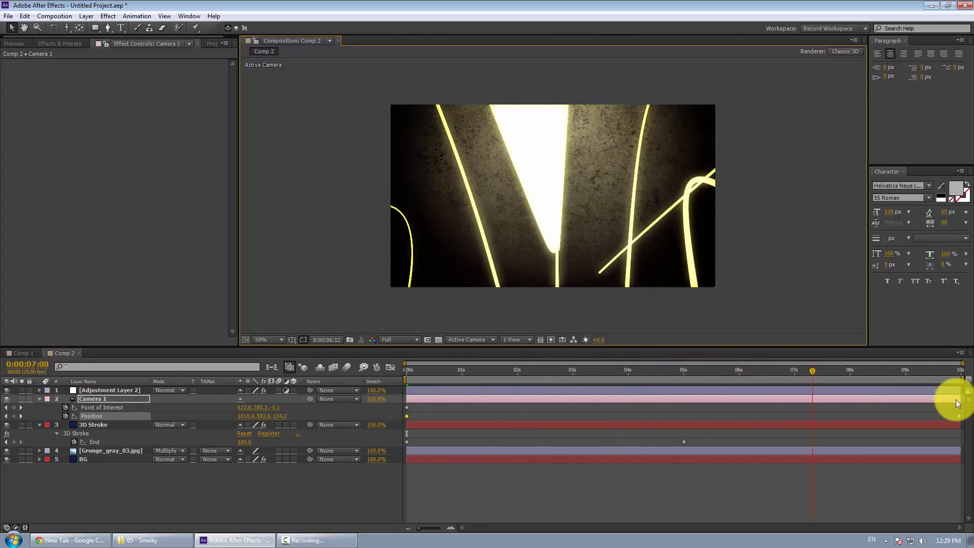
Pull Camera 1 back at the last frame to about 728, 811, 693, and check the camera move
key(End)
key(c)
drag(594, 233, 591, 268)
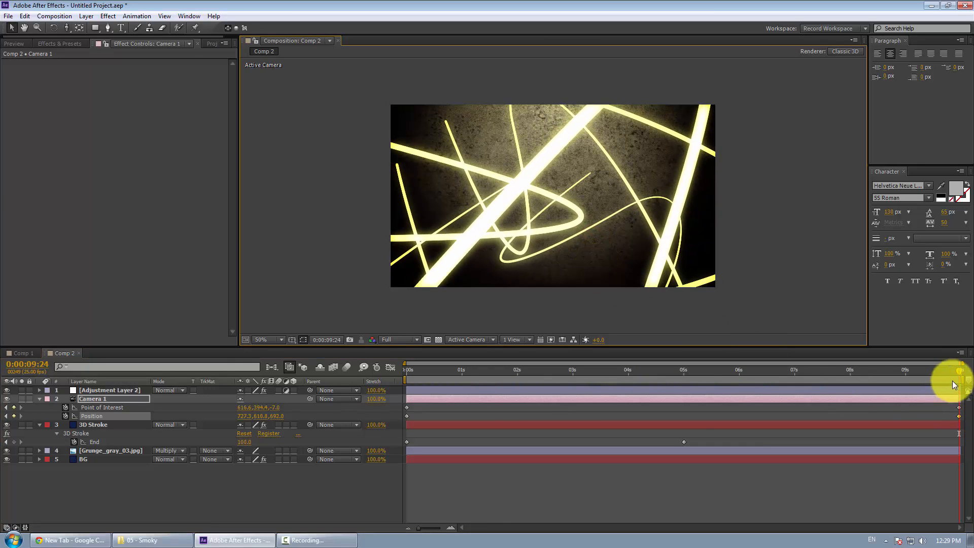
drag(951, 381, 540, 379)
click(580, 172)
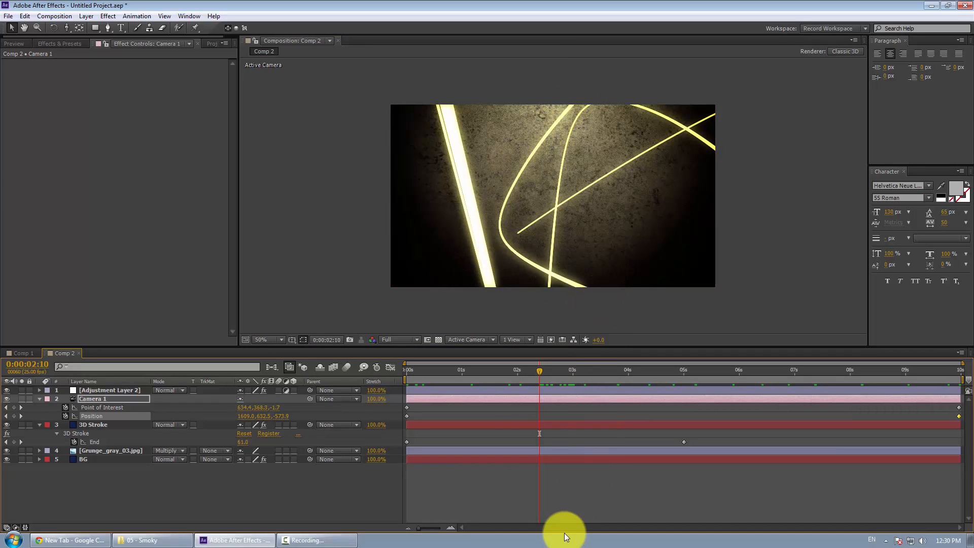
Enable Taper in the 3D Stroke layer's 3D Stroke effect and check the tapered line ends over the frames
click(543, 488)
click(461, 422)
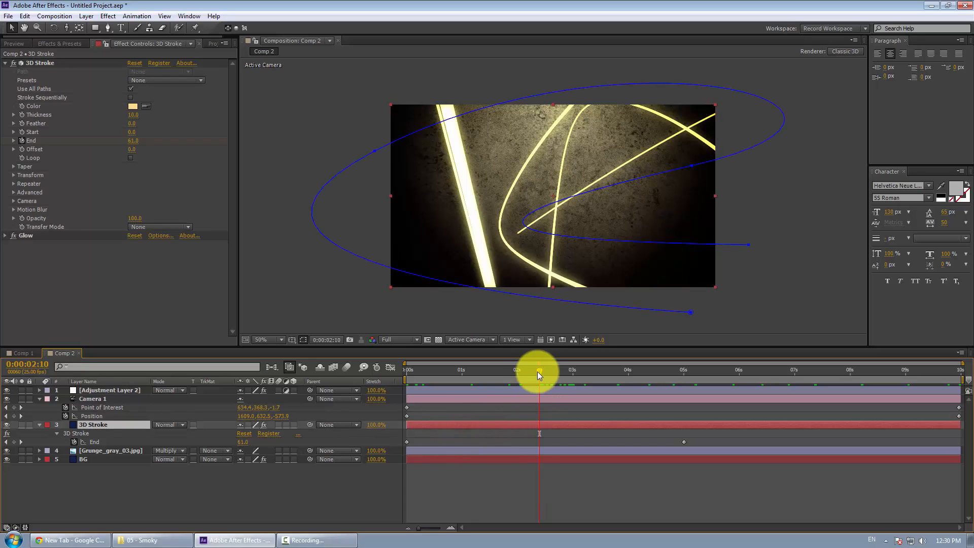
drag(538, 370, 372, 373)
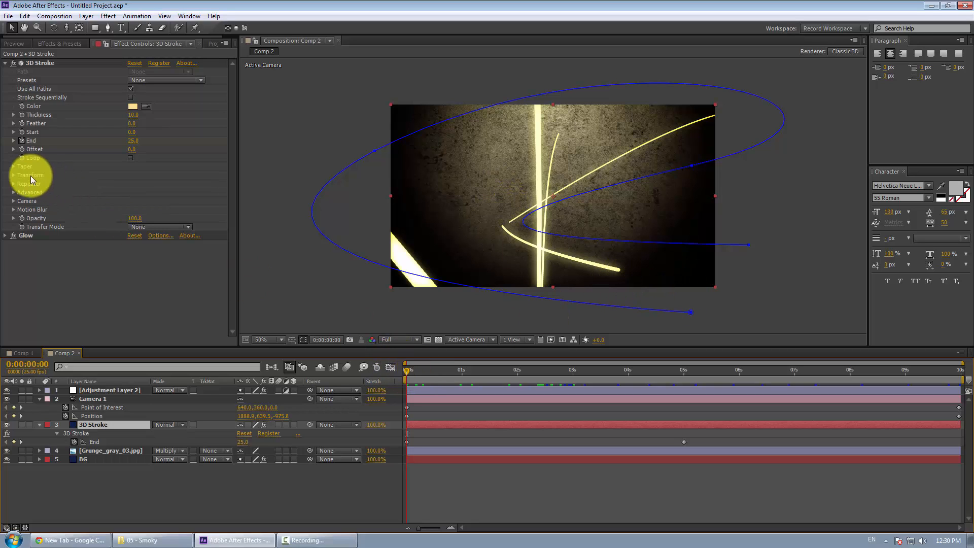
click(12, 167)
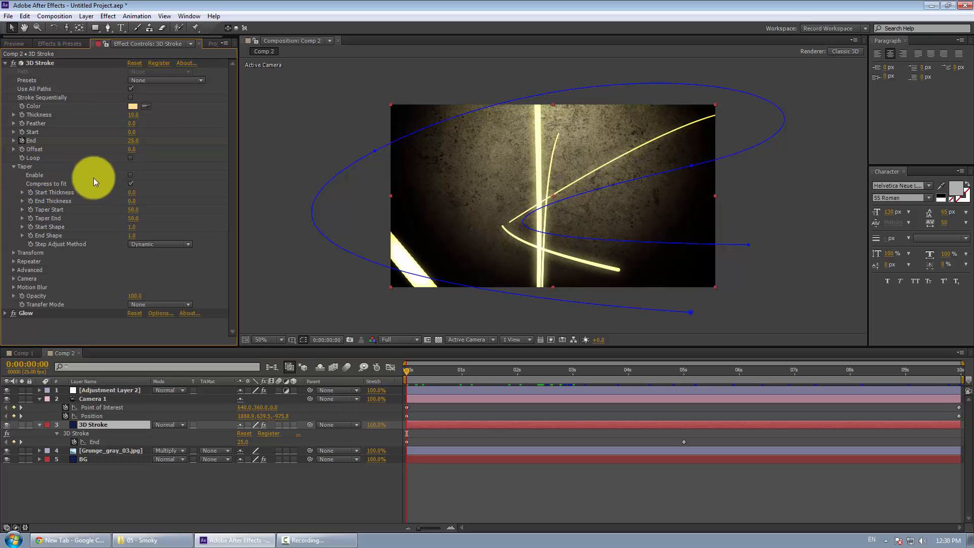
click(130, 175)
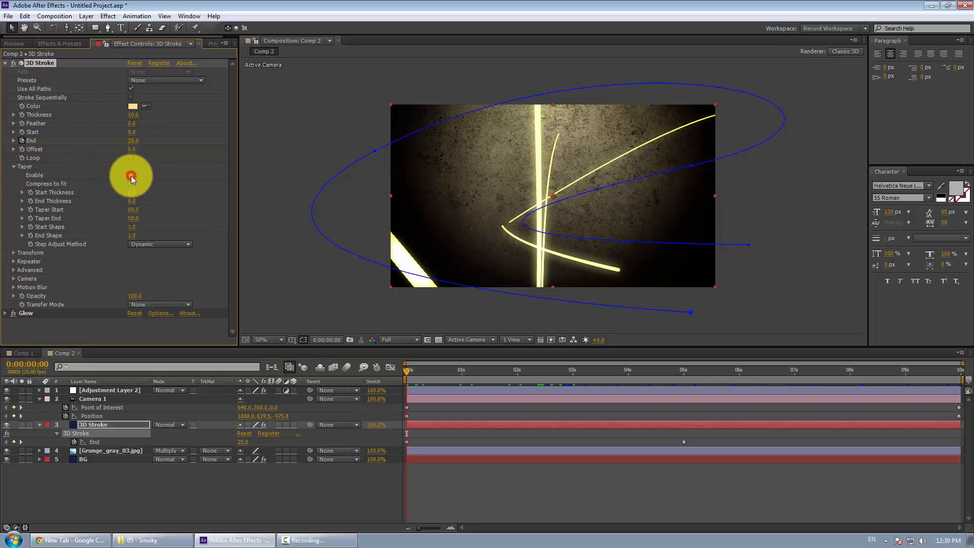
mouse_move(407, 372)
mouse_down()
mouse_move(570, 371)
mouse_move(342, 367)
mouse_up()
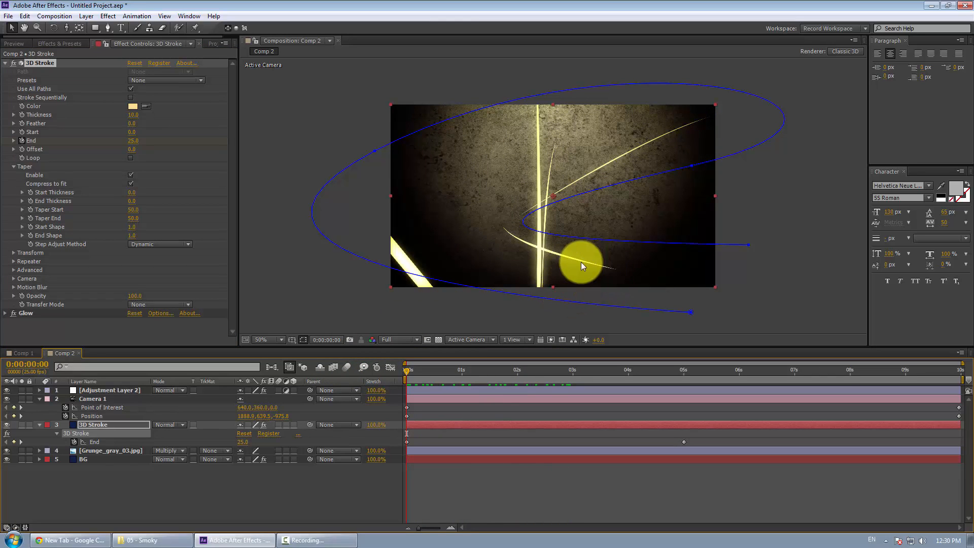
mouse_move(408, 370)
mouse_down()
mouse_move(720, 369)
mouse_move(954, 390)
mouse_move(304, 404)
mouse_move(30, 354)
mouse_up()
Return to Comp 1 and preview it from the first frame for comparison with Comp 2
click(27, 354)
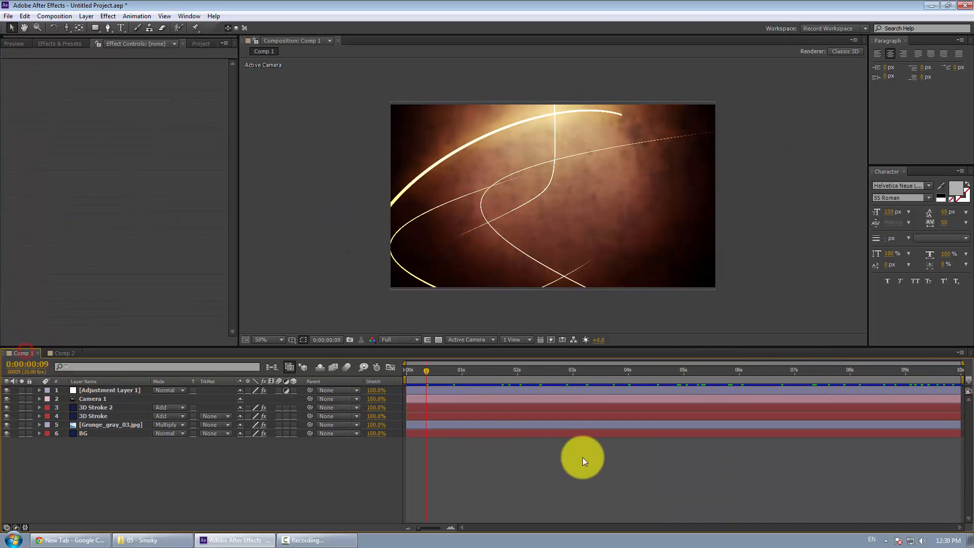
click(583, 457)
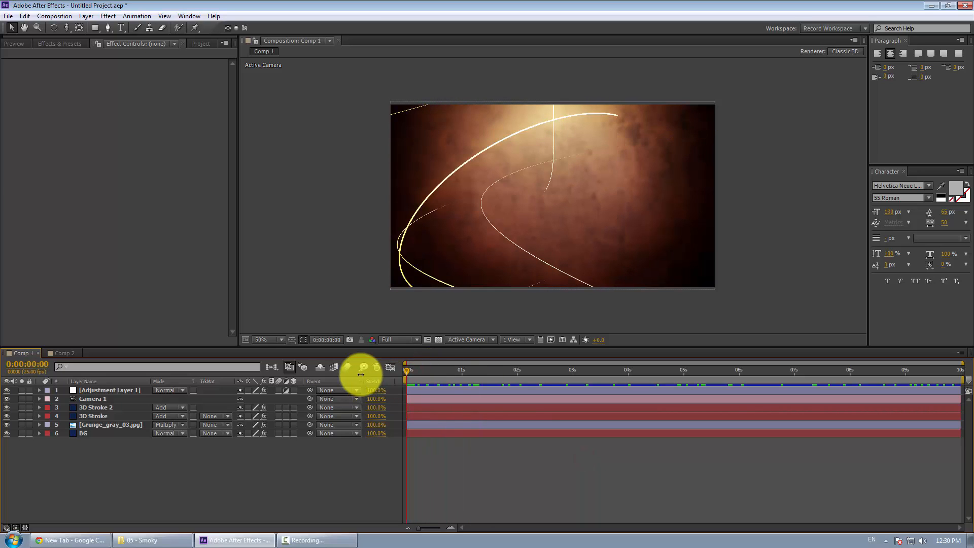
key(KP_0)
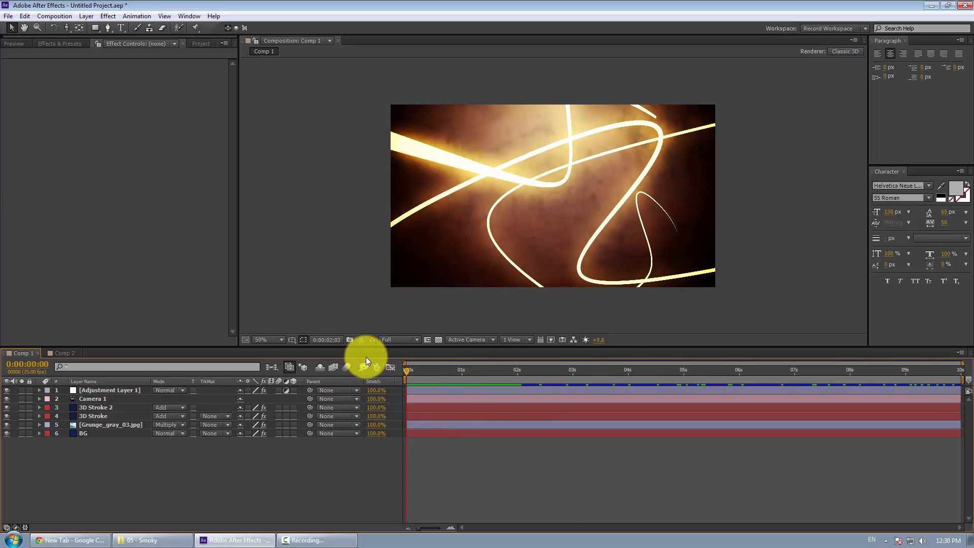